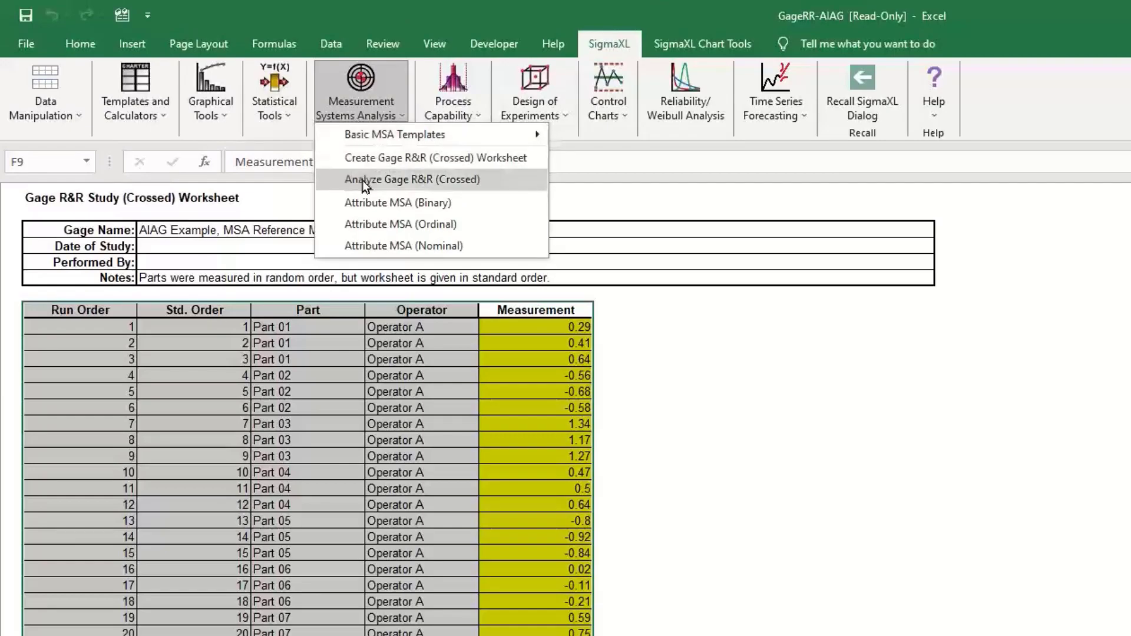
Step: Set up a crossed Gage R&R analysis on range B9:F99, assigning the Part, Operator and Measurement columns to their matching roles
click(365, 182)
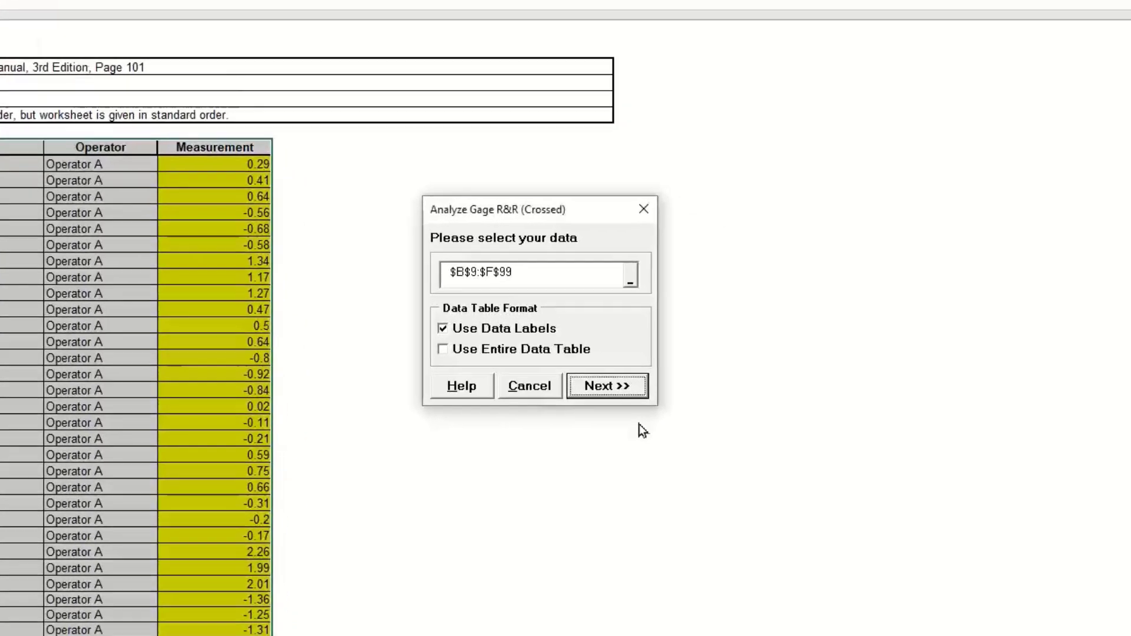
click(638, 387)
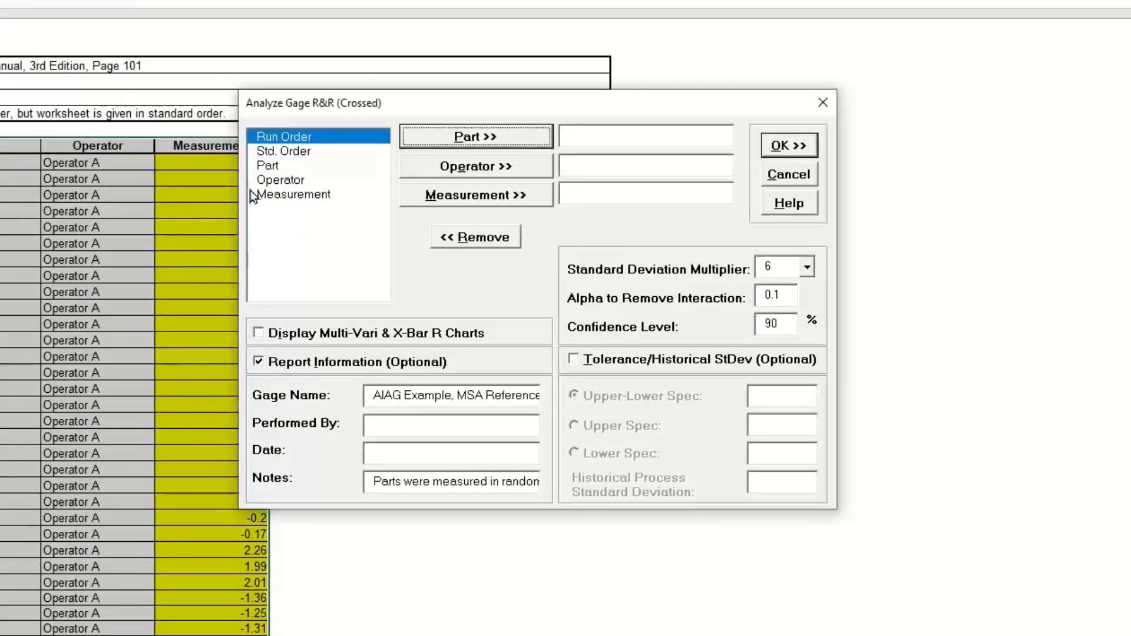
click(272, 166)
click(461, 136)
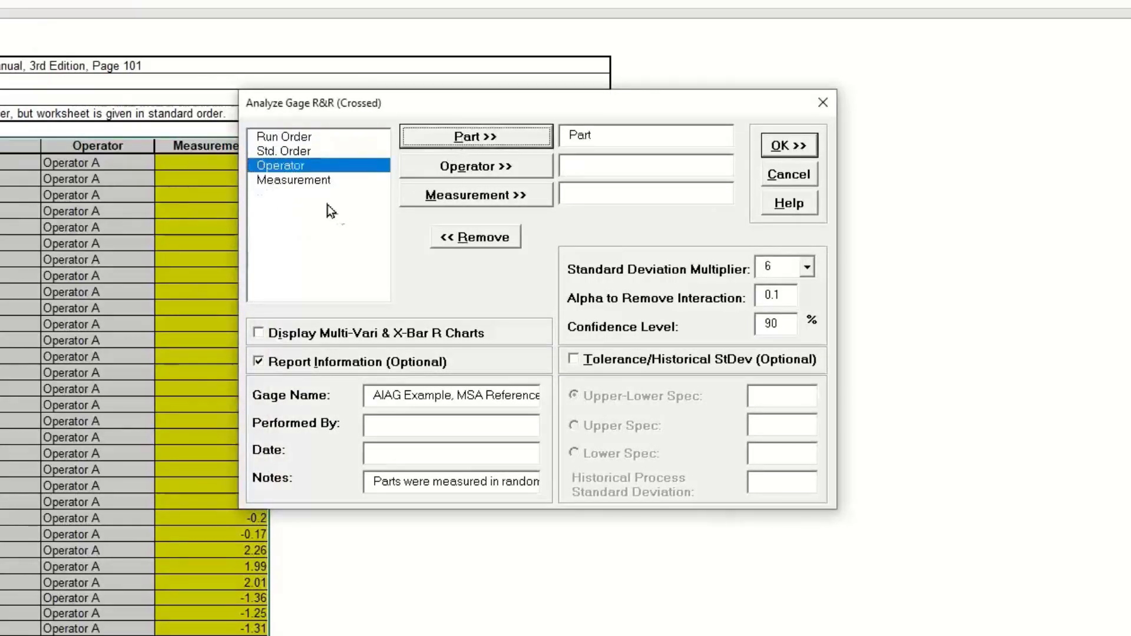
click(443, 171)
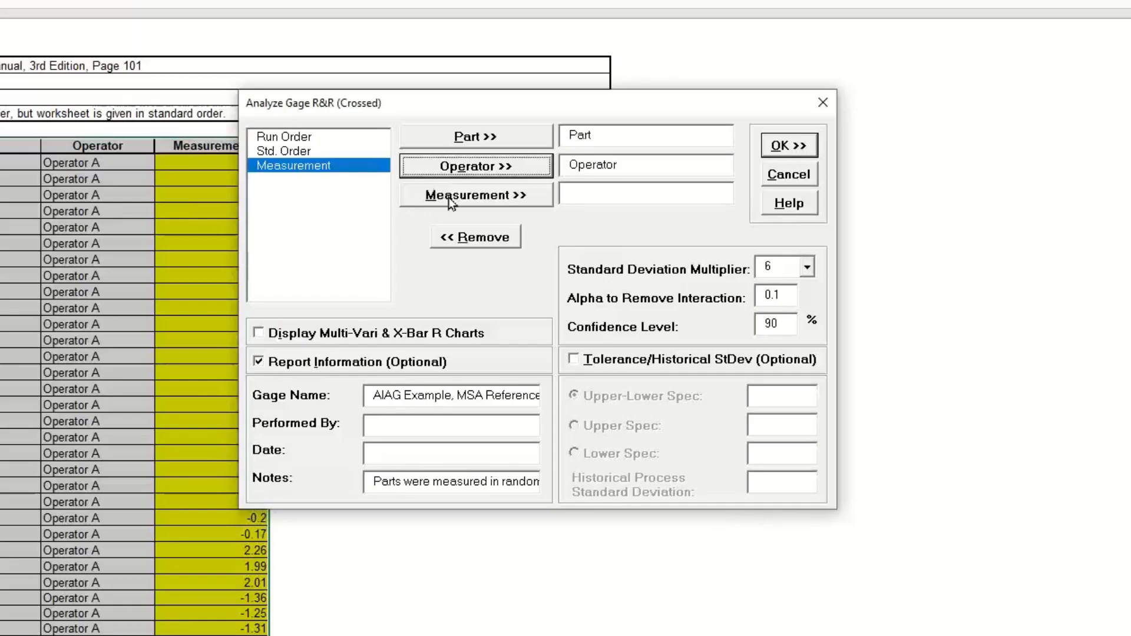
click(447, 197)
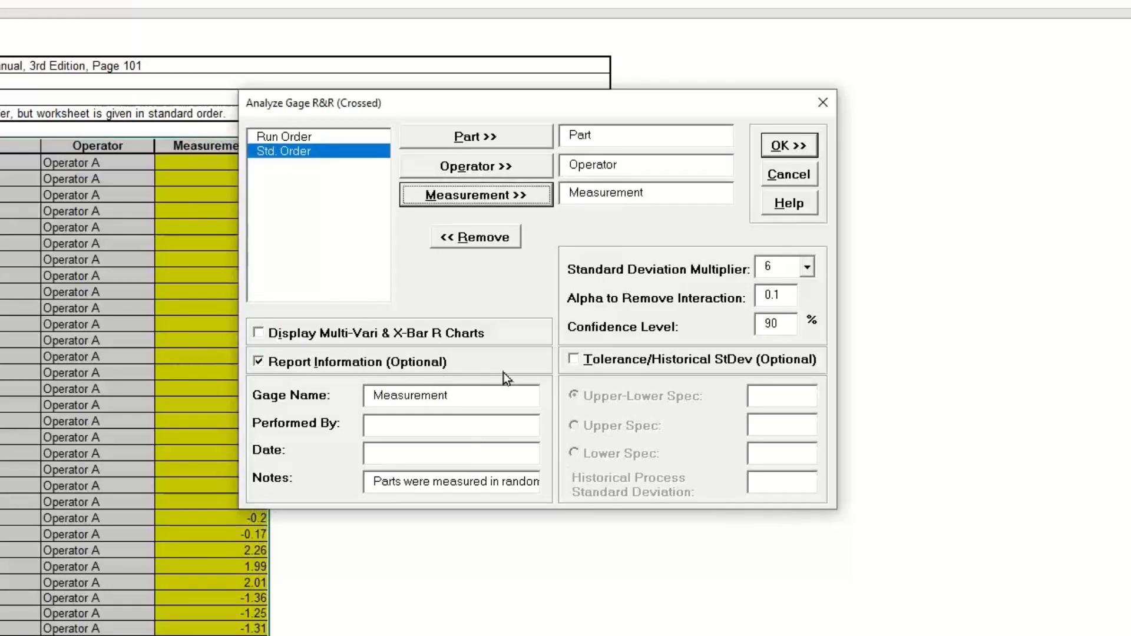
Step: Enable the Tolerance/Historical StDev option, set Upper-Lower Spec to 8, and run the crossed Gage R&R analysis
click(590, 361)
click(788, 397)
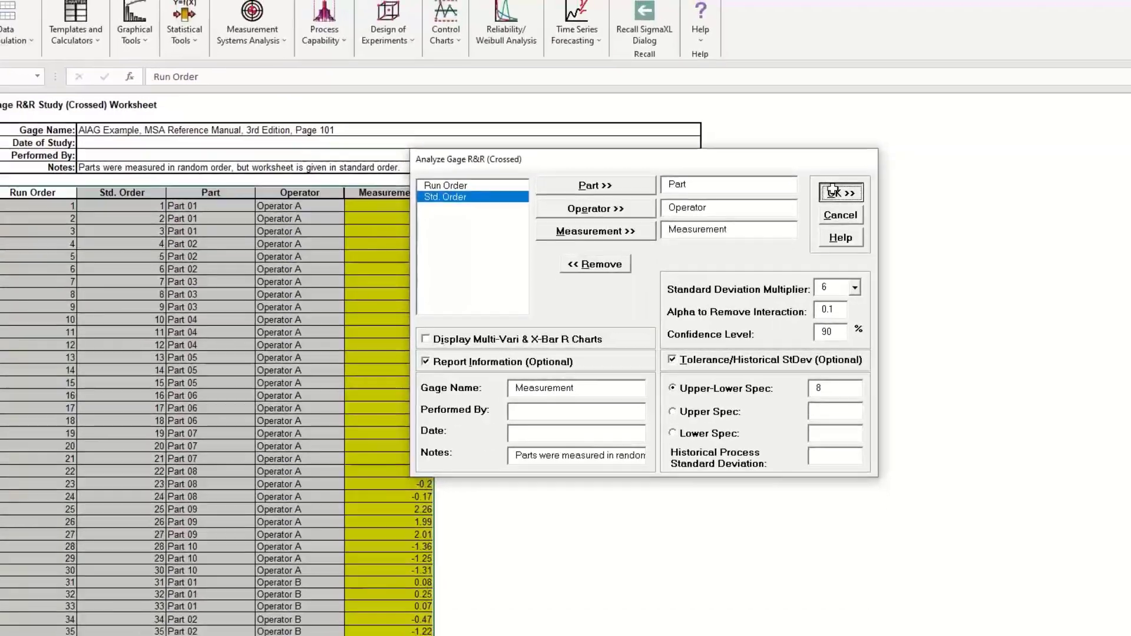
click(789, 145)
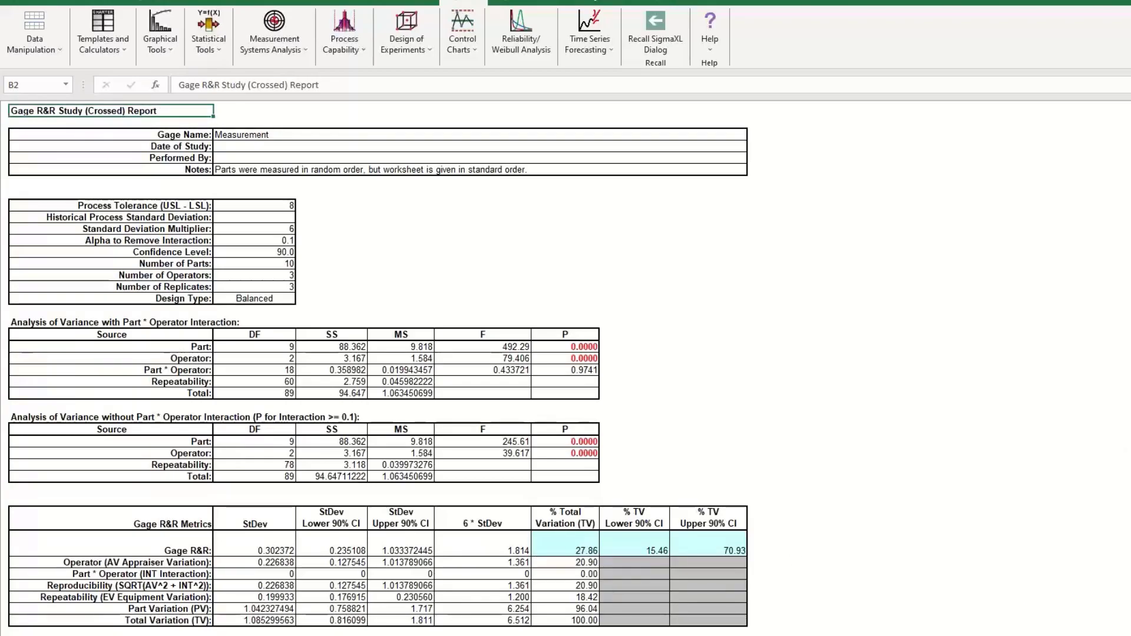
Step: Examine the Gage R&R report's ANOVA, total variation, % tolerance, variance component and number of distinct categories tables
scroll(378, 369, down, 3)
scroll(378, 368, down, 3)
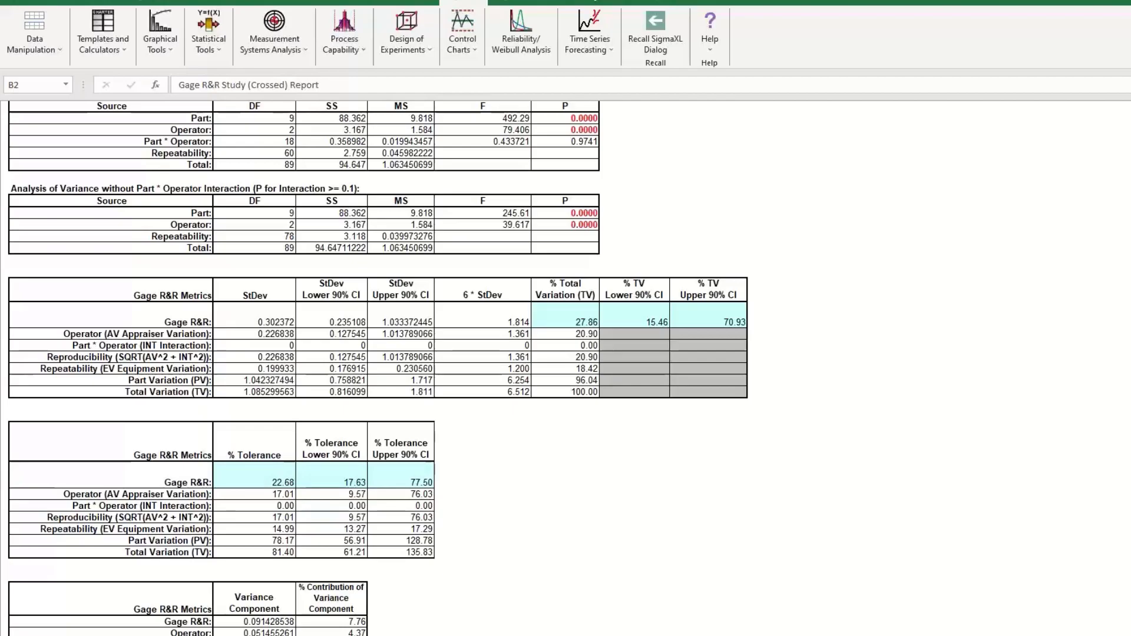
scroll(376, 365, down, 6)
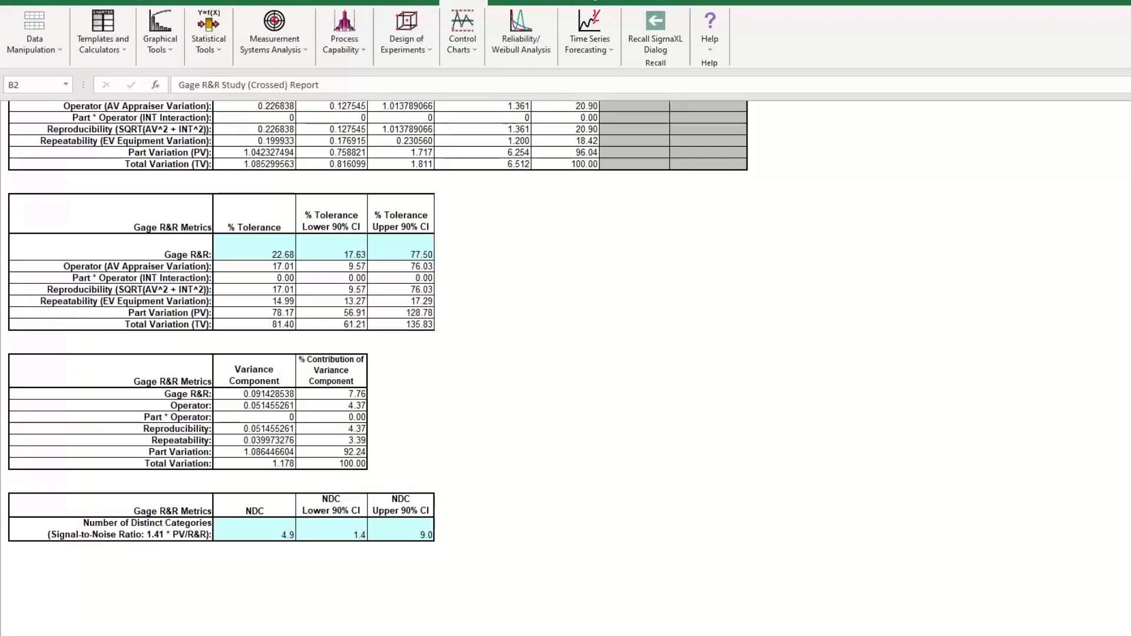
scroll(377, 365, up, 13)
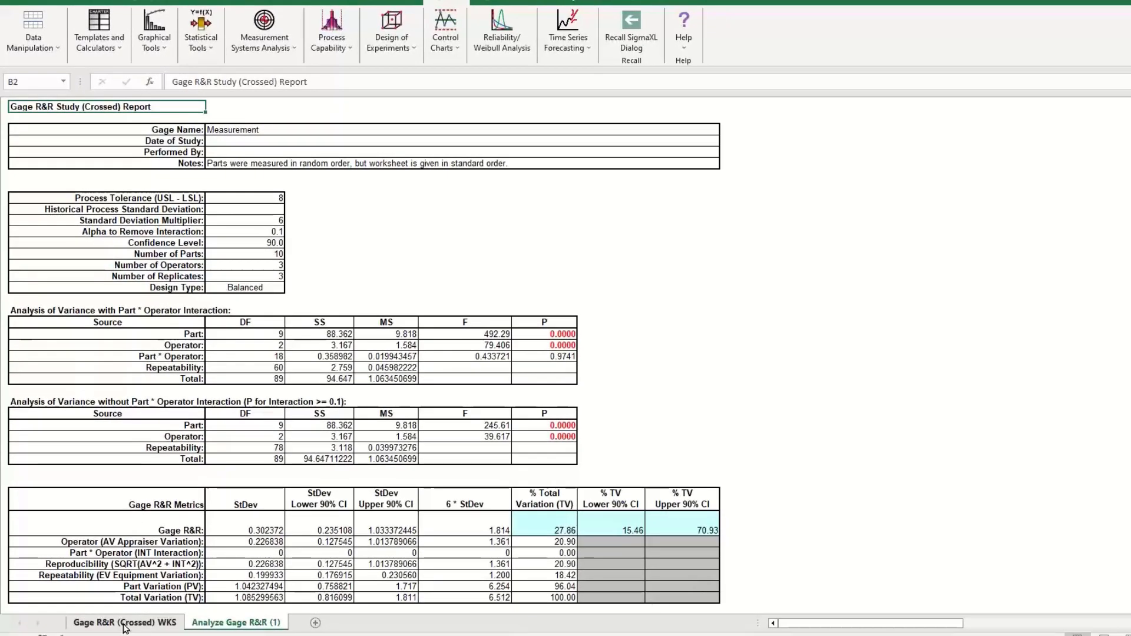
Step: Set up a general linear model on the crossed worksheet's B9:F99 data, with Measurement as numeric response and Part and Operator as random factors
click(104, 621)
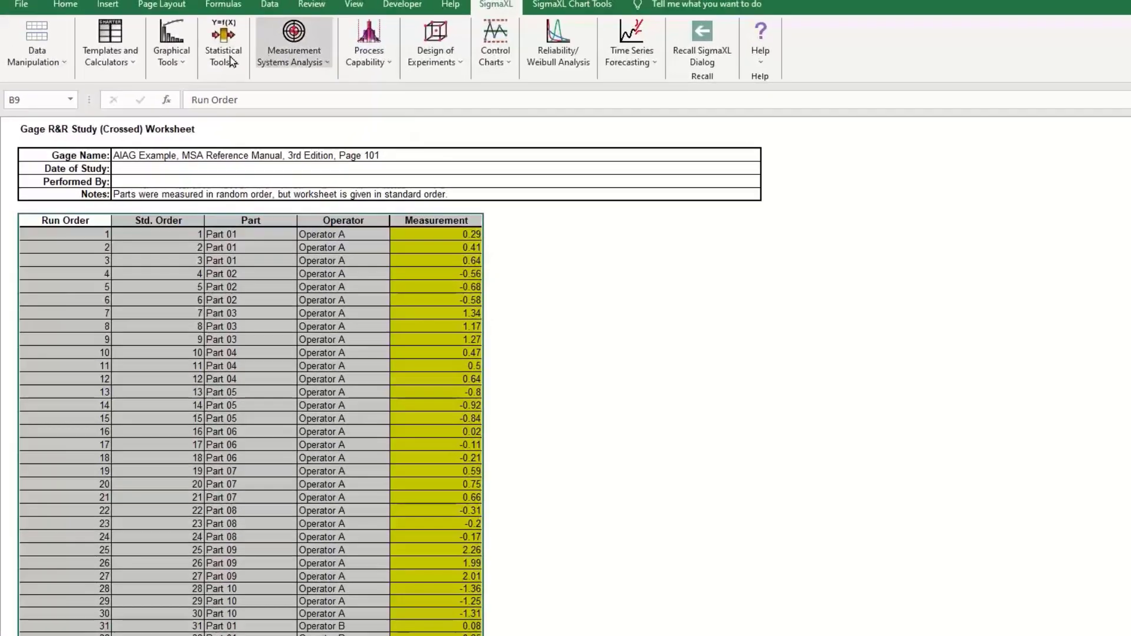
click(222, 62)
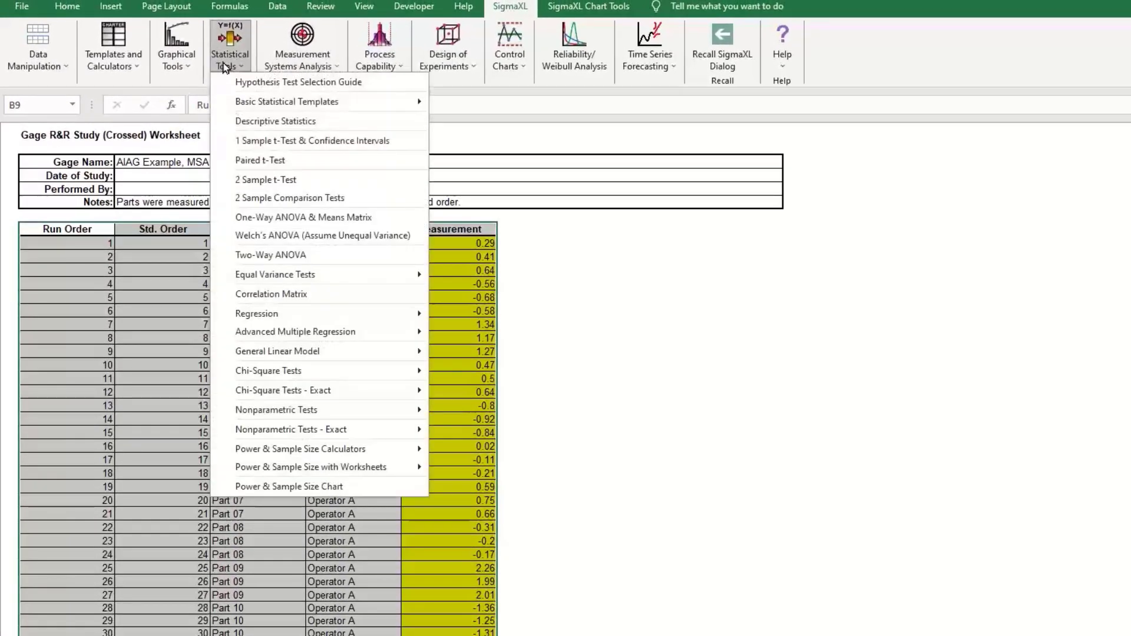
mouse_move(285, 356)
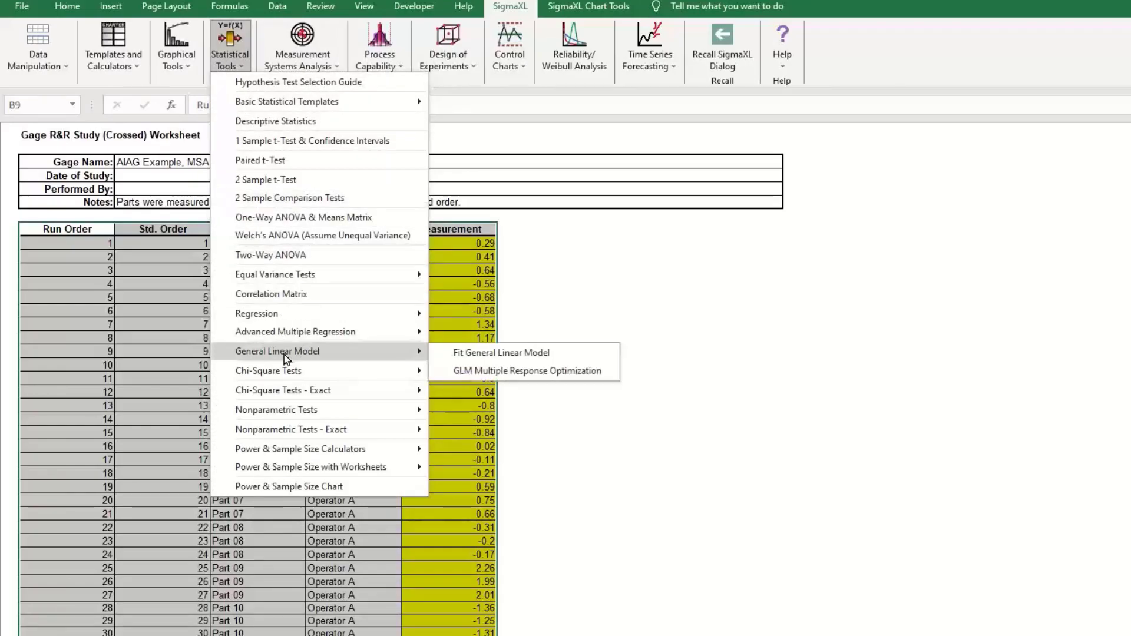
click(467, 356)
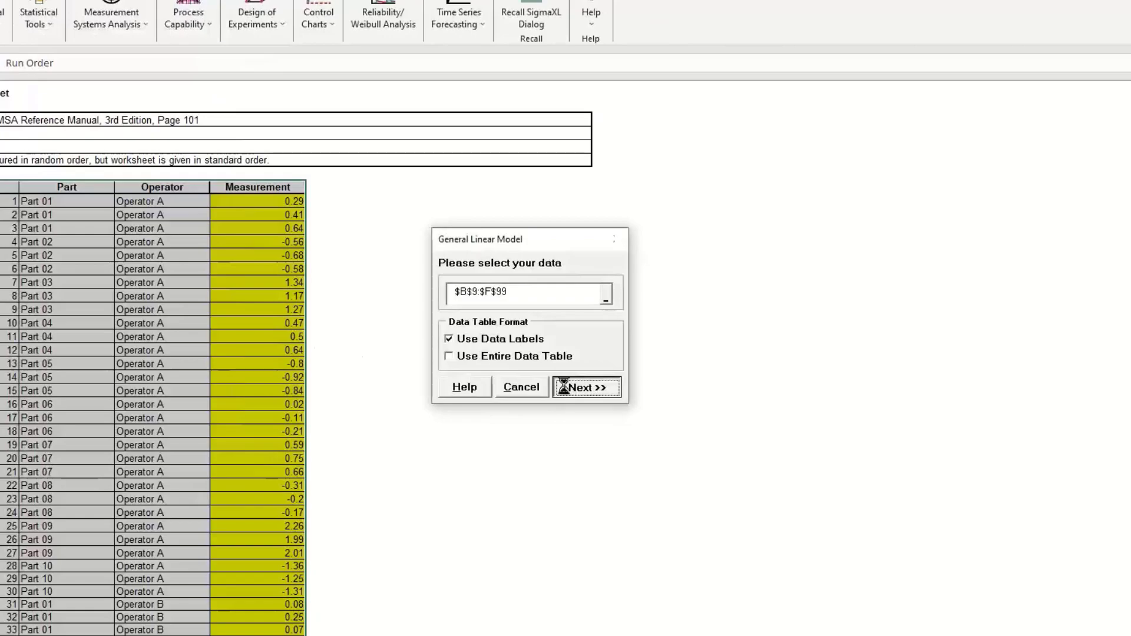
click(583, 387)
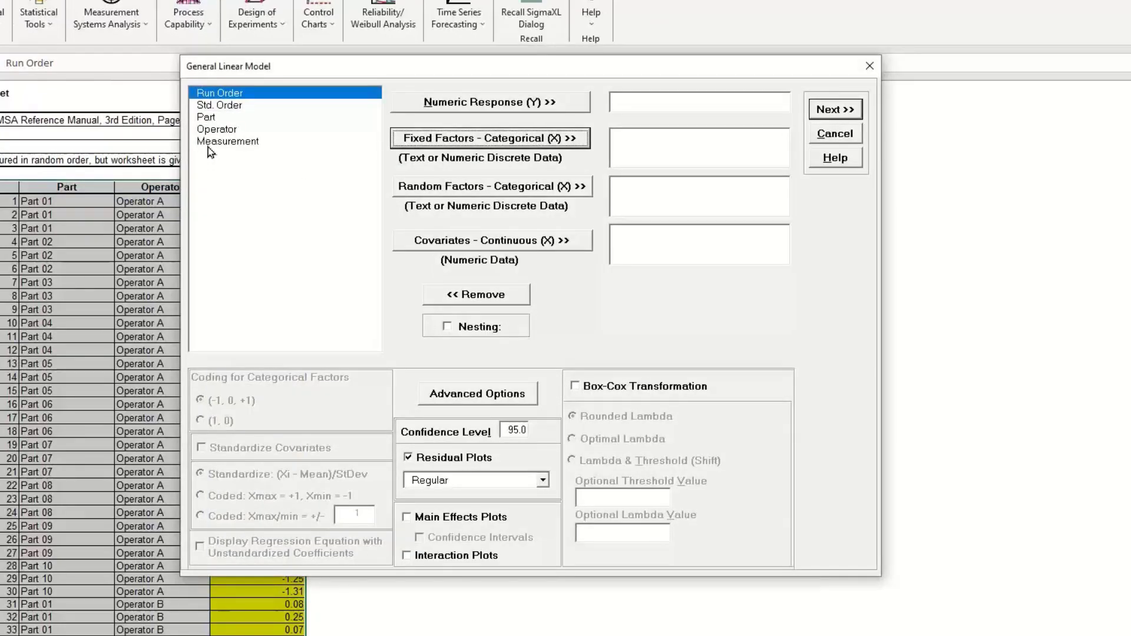
click(297, 141)
click(514, 106)
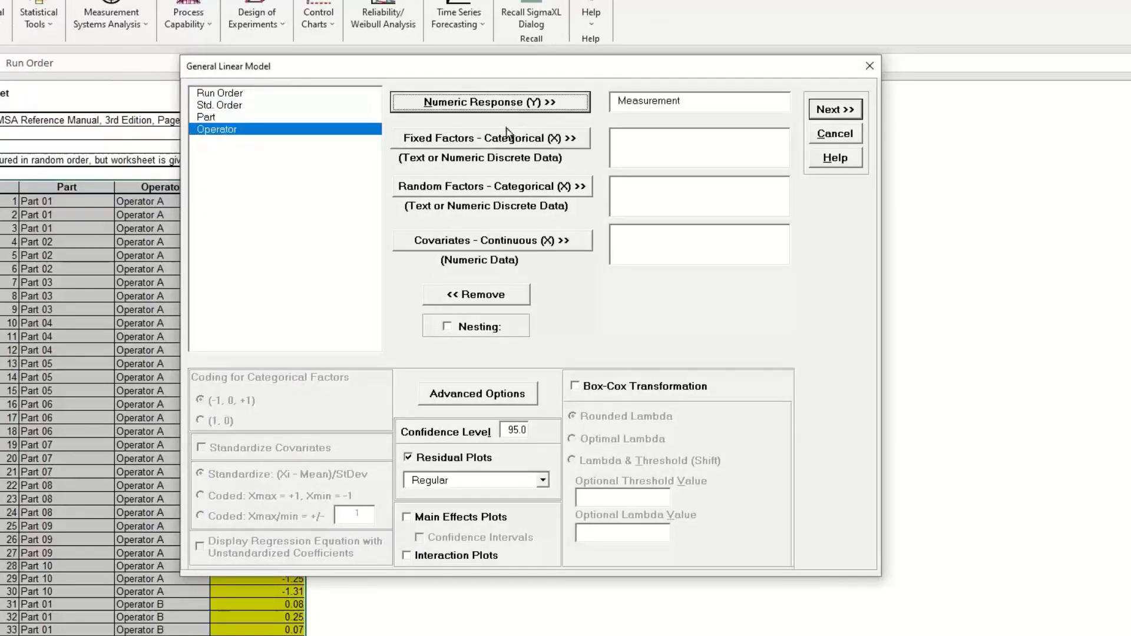
click(255, 118)
click(453, 186)
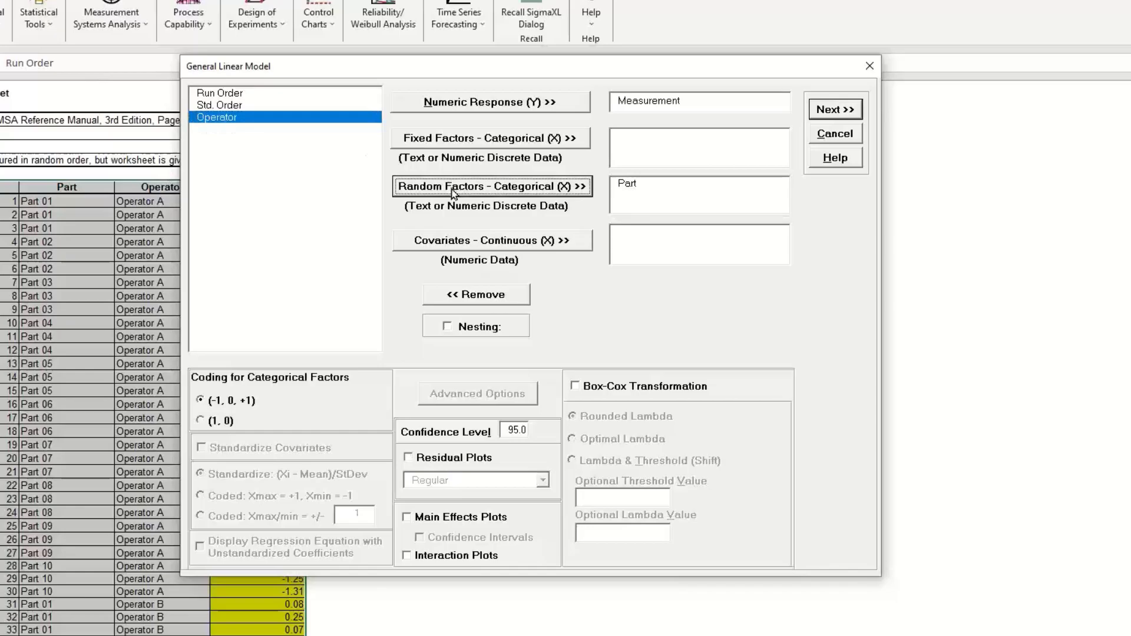
click(453, 186)
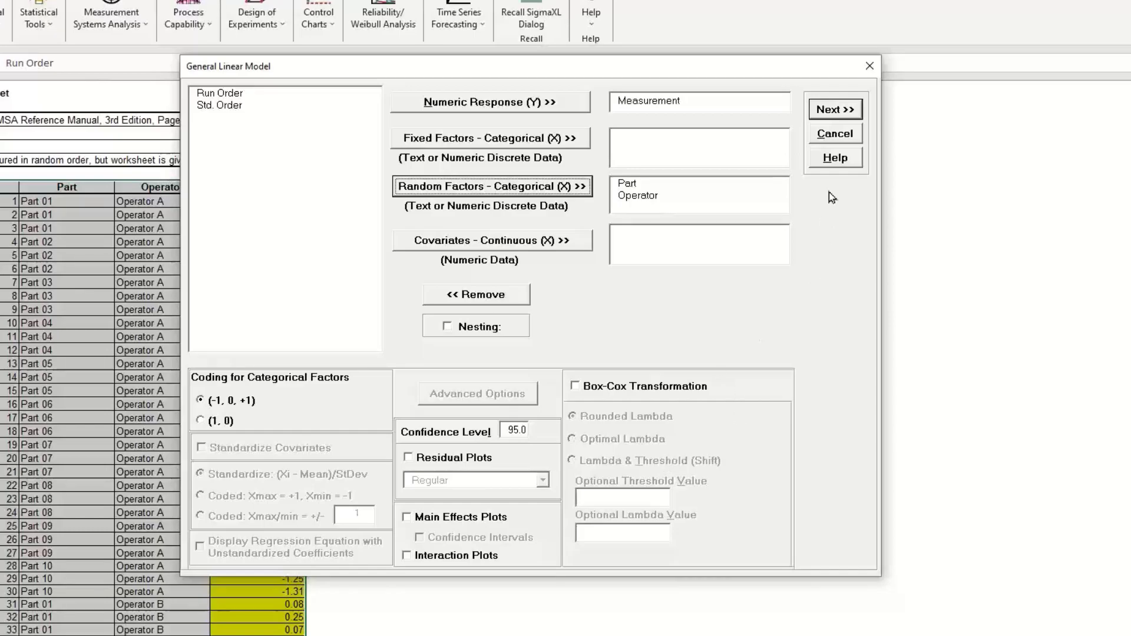
Step: Specify the model terms as ME + 2-Way Interactions, include Part, Operator and Part*Operator, and fit the model
click(844, 118)
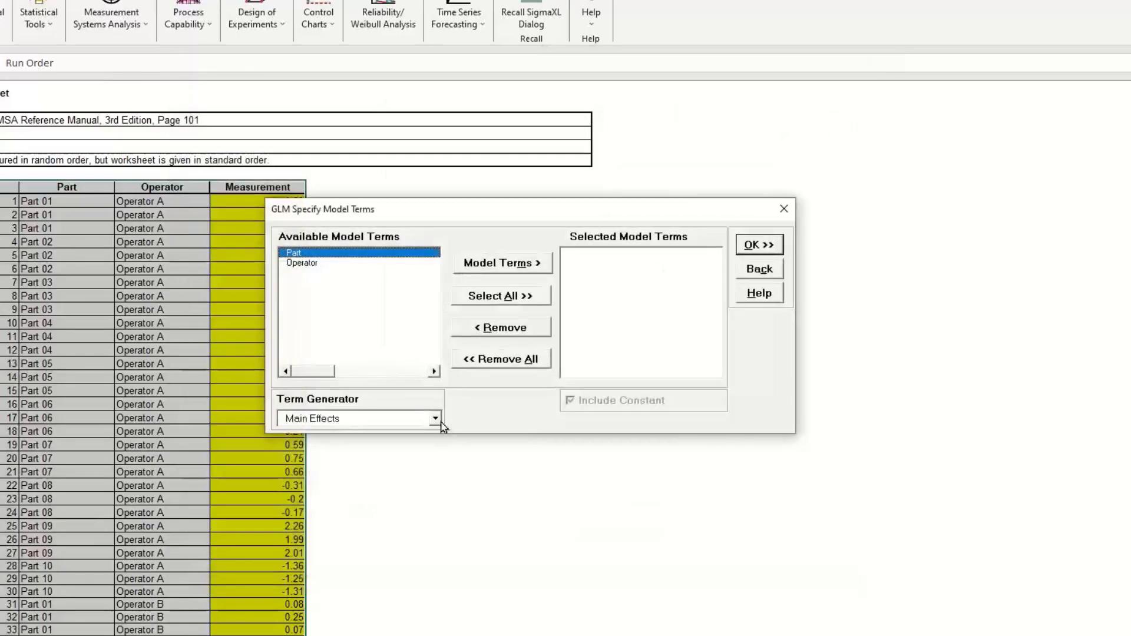
click(434, 419)
click(417, 447)
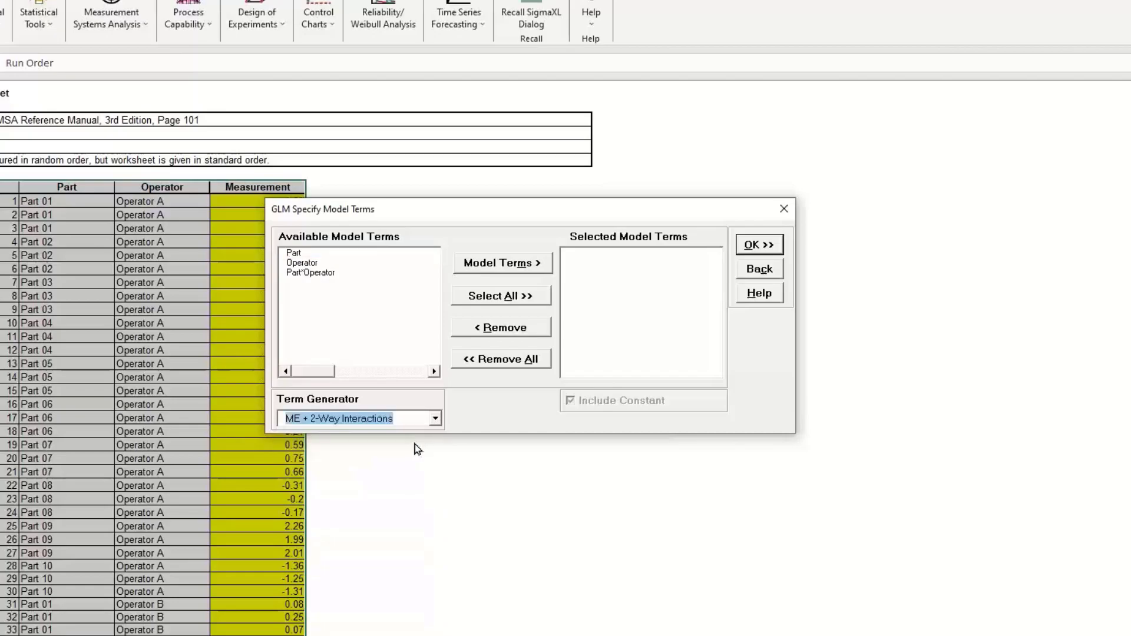
click(483, 297)
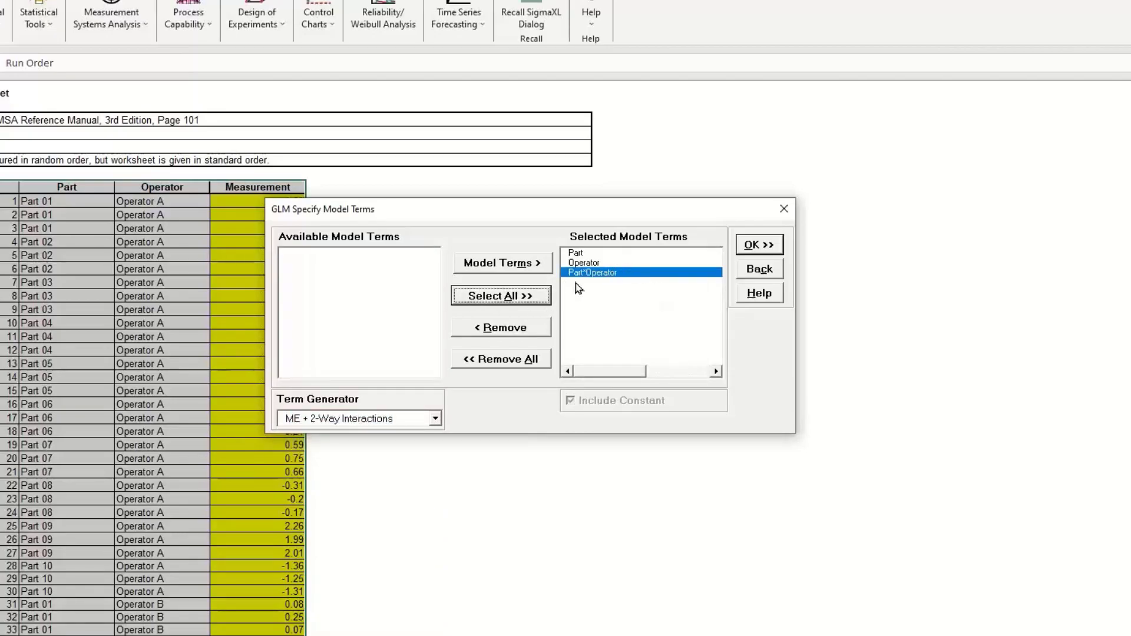
click(759, 244)
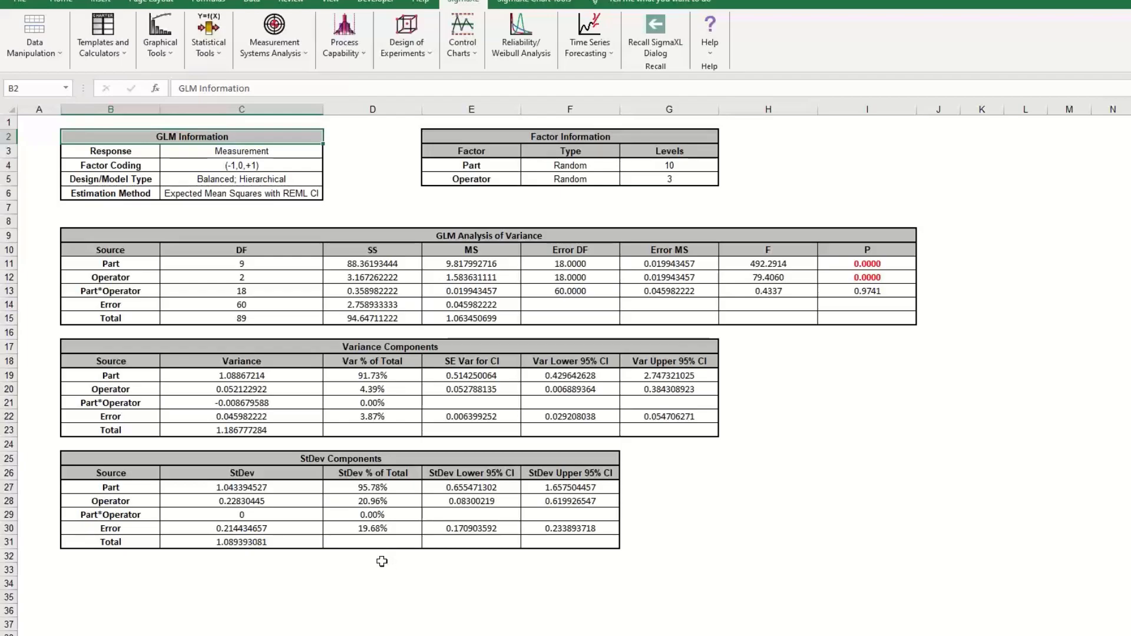
Step: Examine the StDev % of Total for Operator and Error in the StDev Components table
click(399, 529)
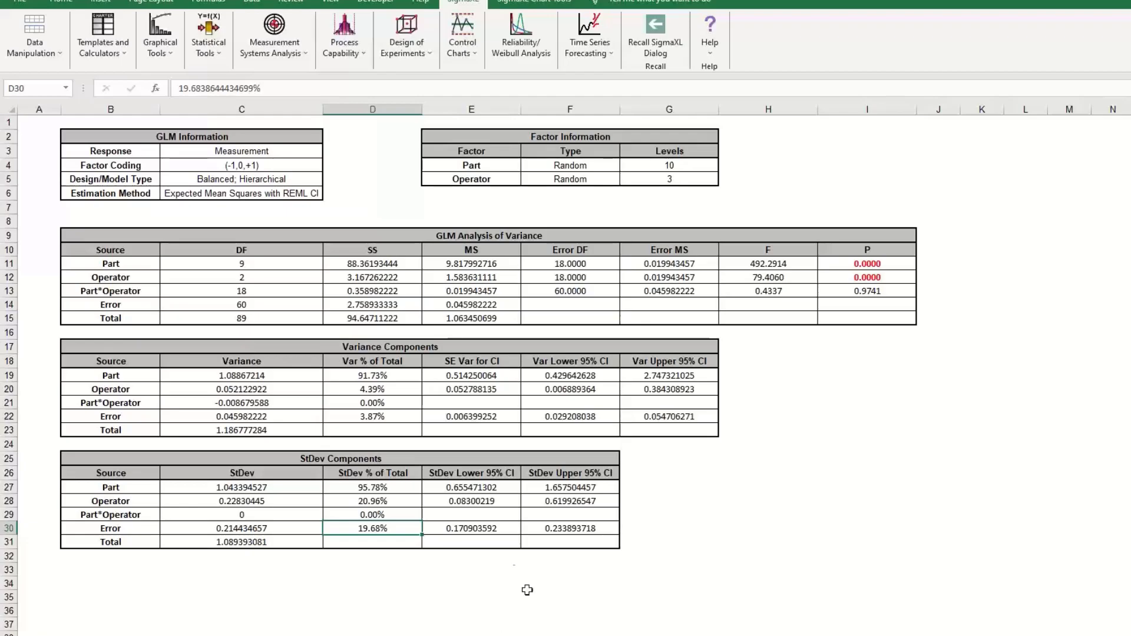
click(389, 500)
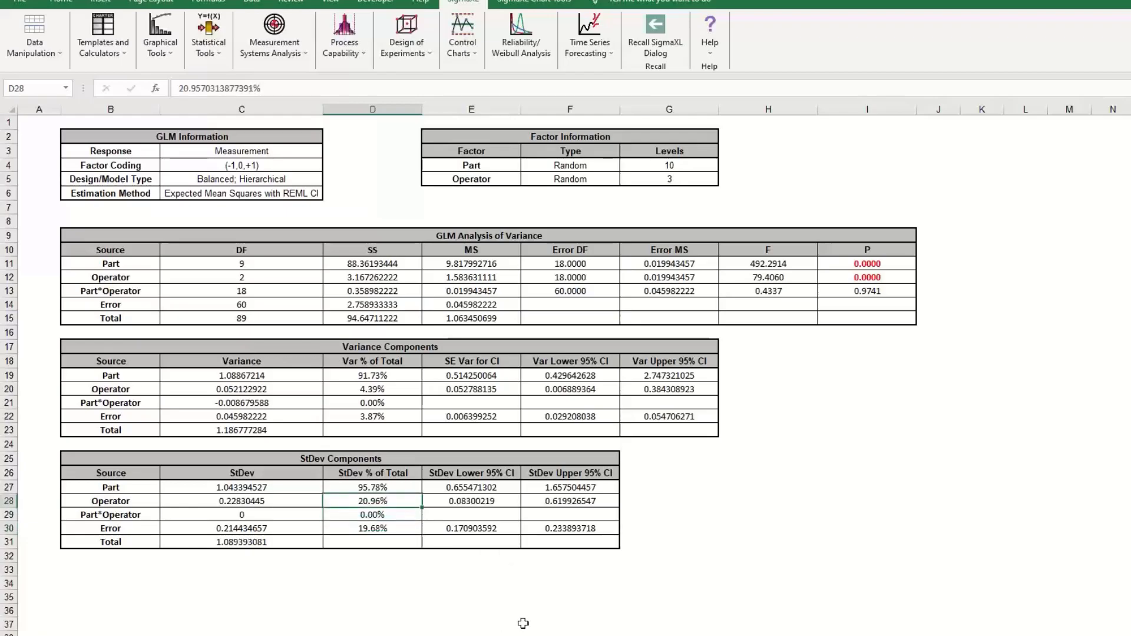
mouse_move(279, 631)
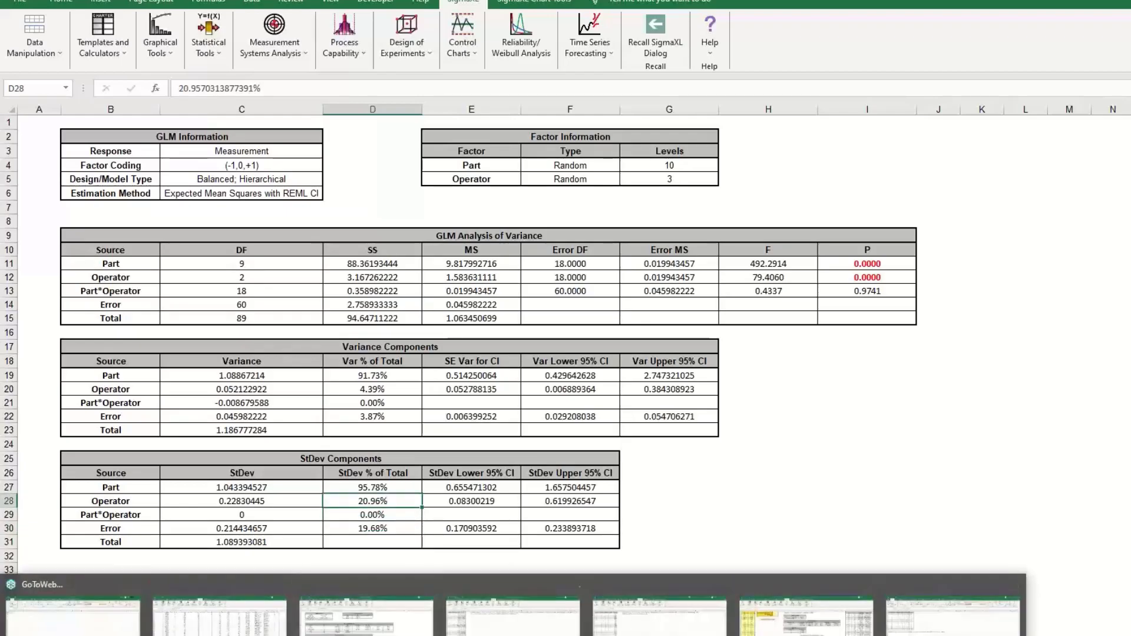
click(386, 530)
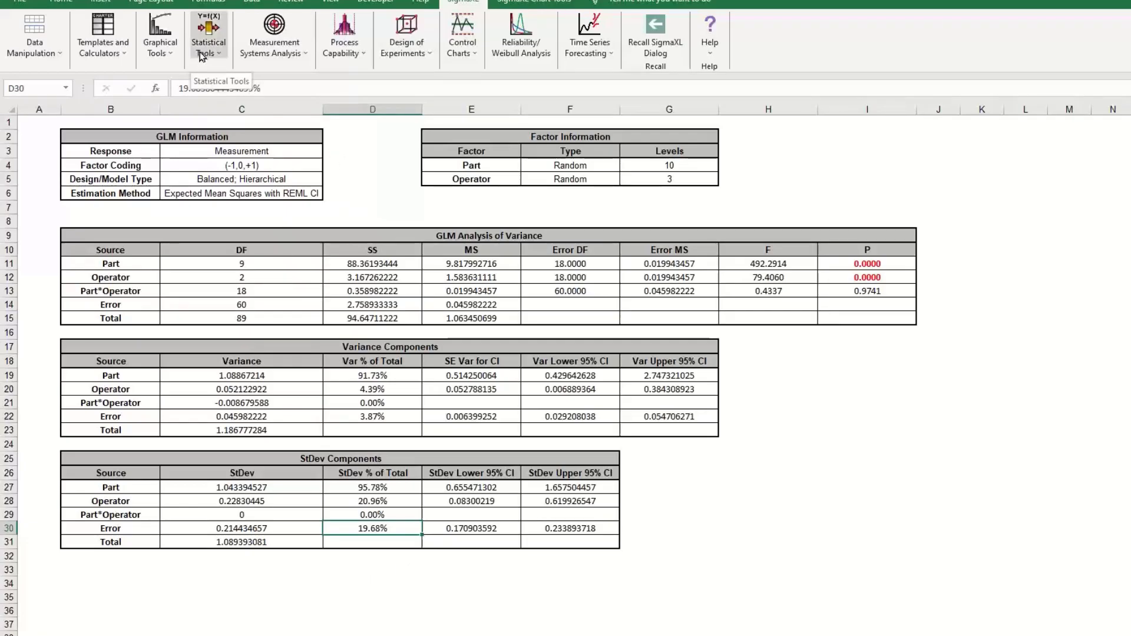
click(263, 52)
mouse_move(300, 67)
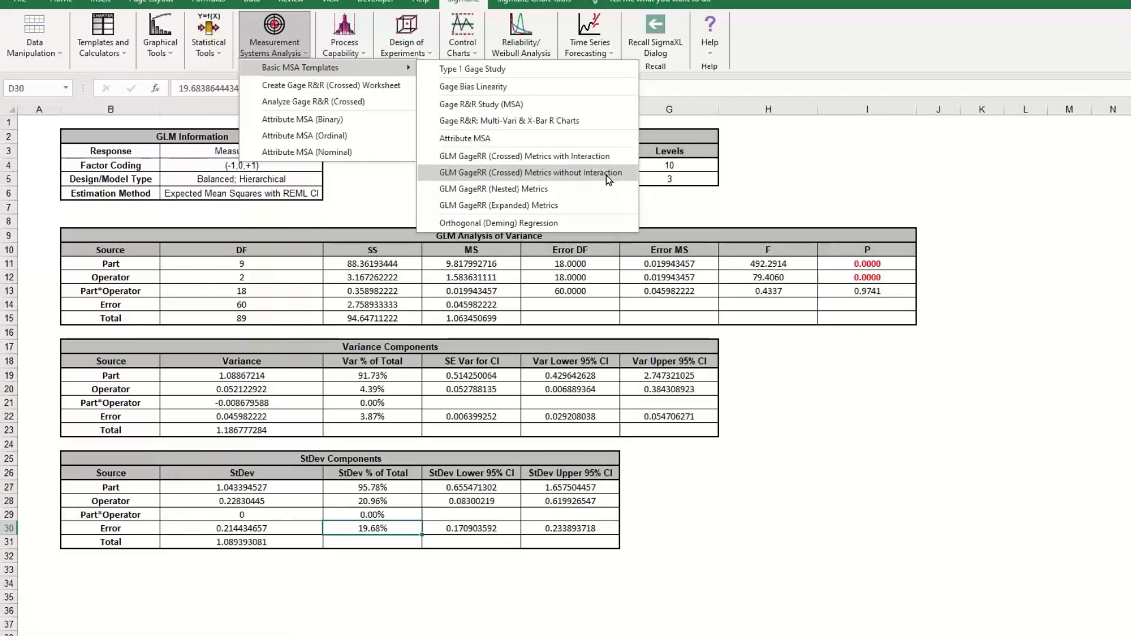
click(796, 182)
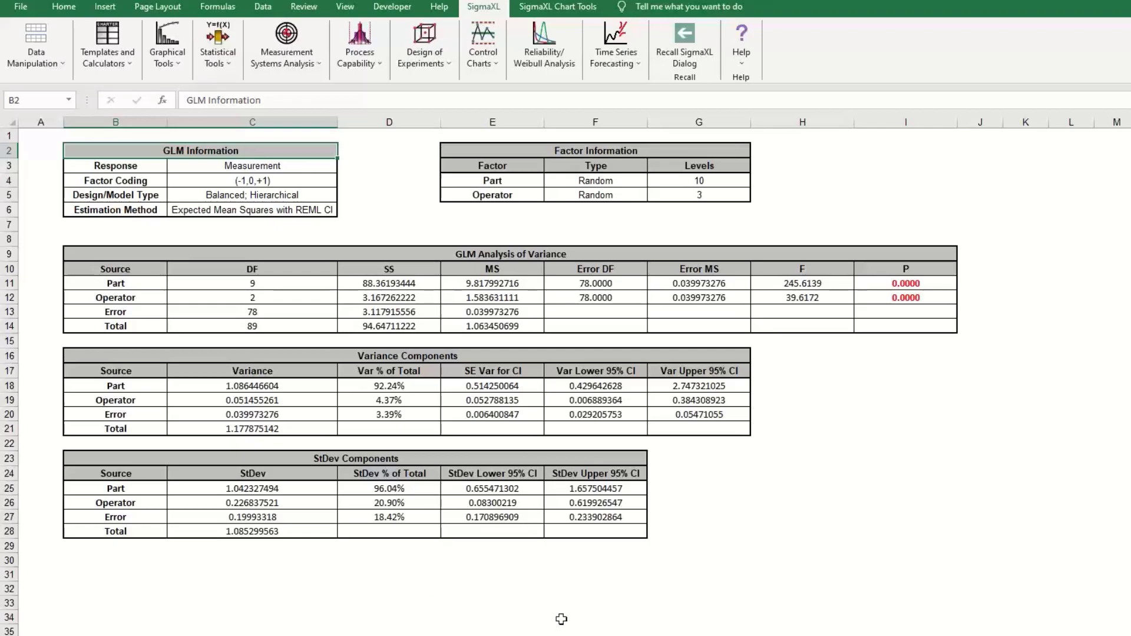
Step: Open the basic MSA template GLM GageRR (Crossed) Metrics without Interaction
click(298, 59)
mouse_move(303, 82)
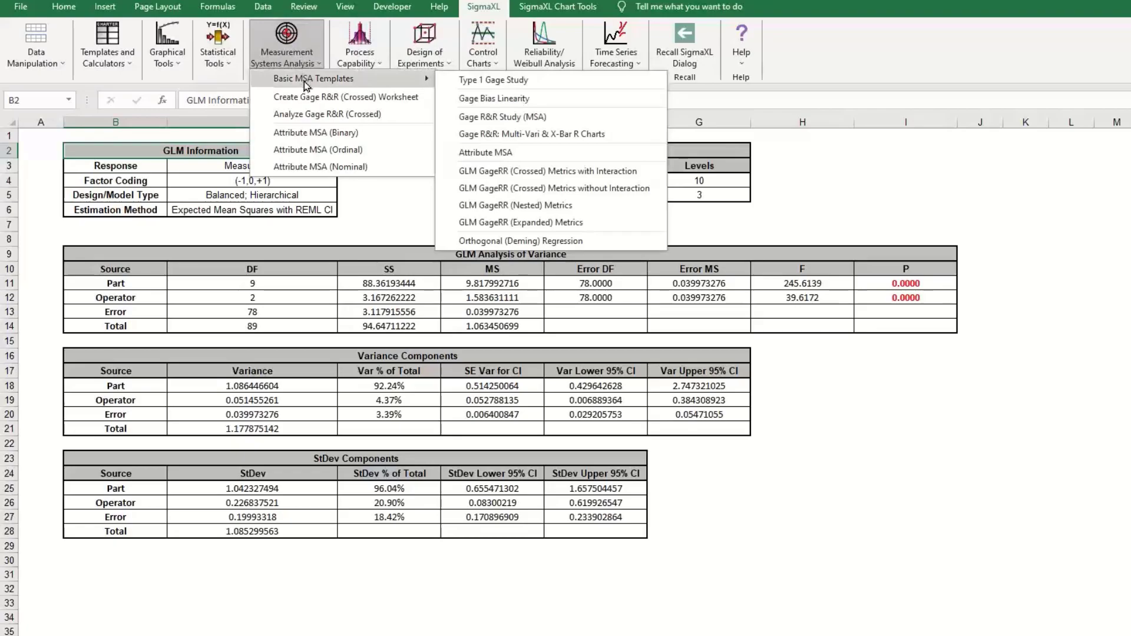
click(569, 189)
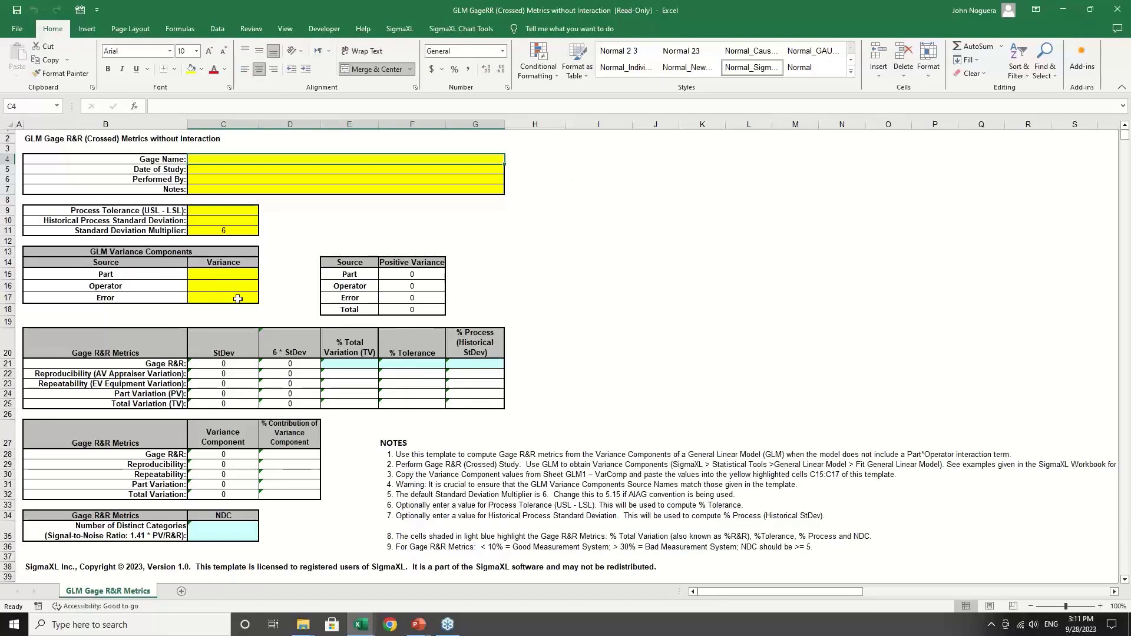
Step: Copy the Part, Operator and Error variances from the GLM2 - VarComp Measurem sheet into cells C15:C17 of the metrics template
key(alt+Tab)
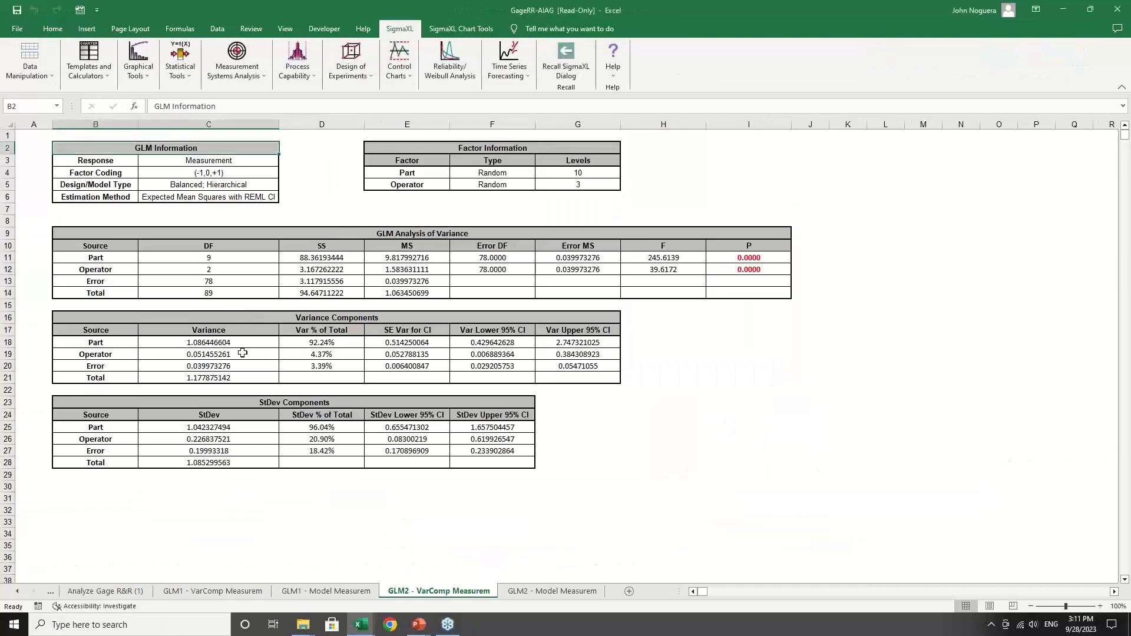
drag(217, 344, 213, 365)
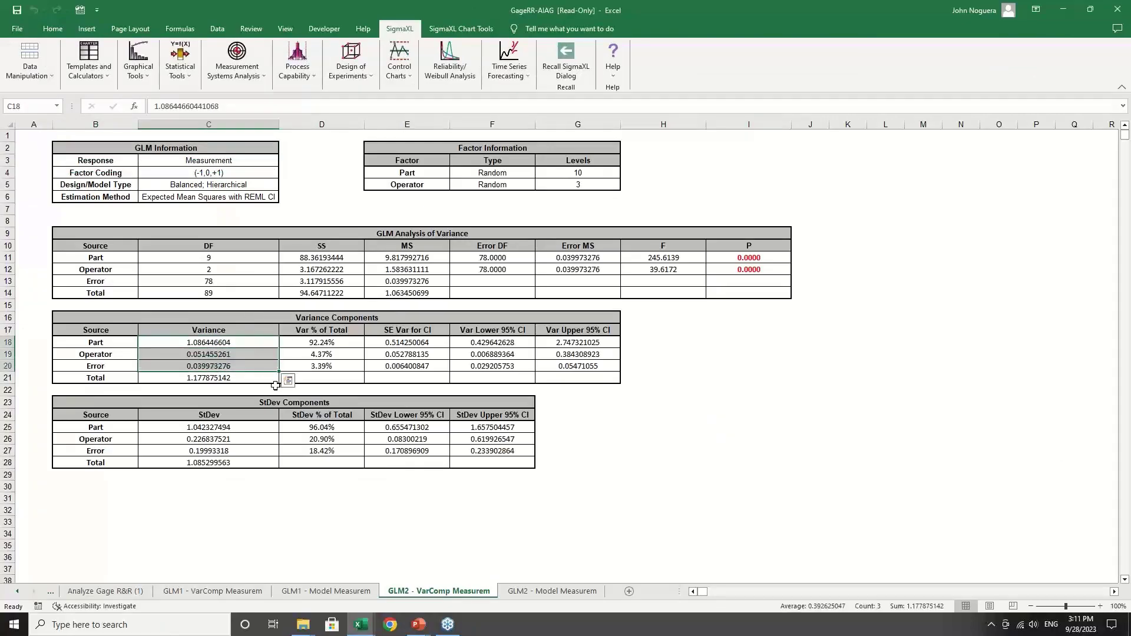
key(ctrl+c)
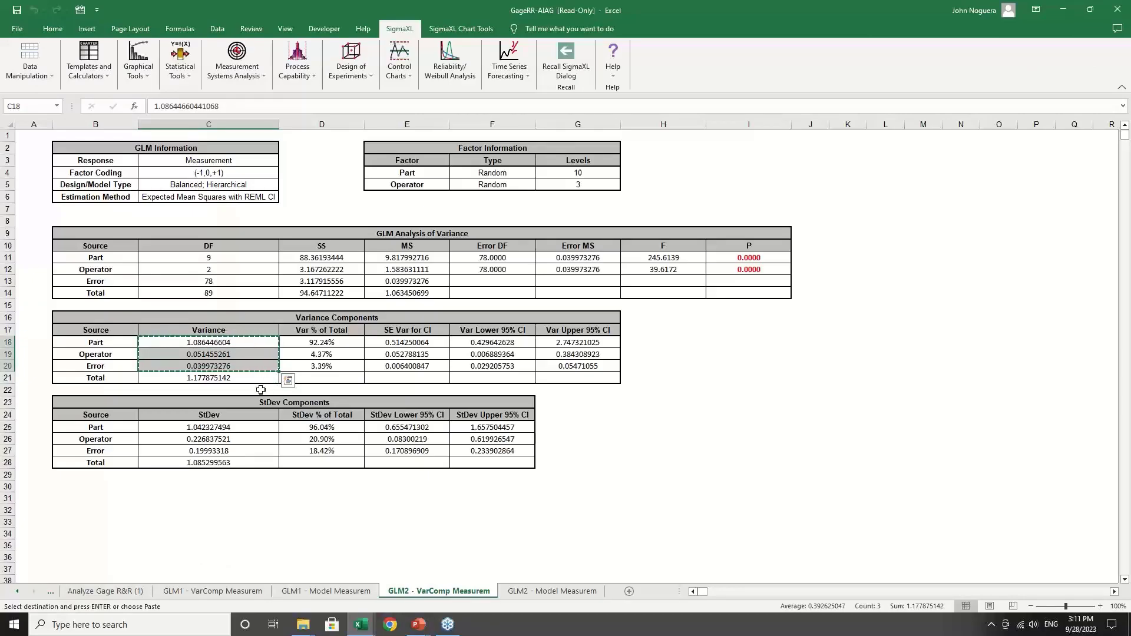
key(alt+Tab)
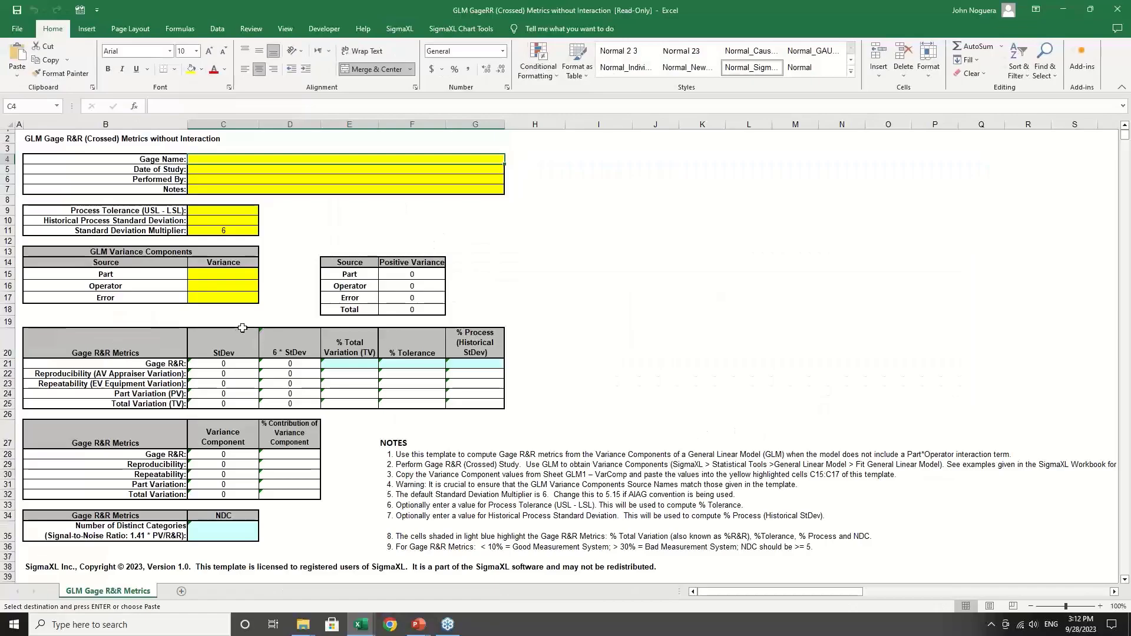
click(229, 275)
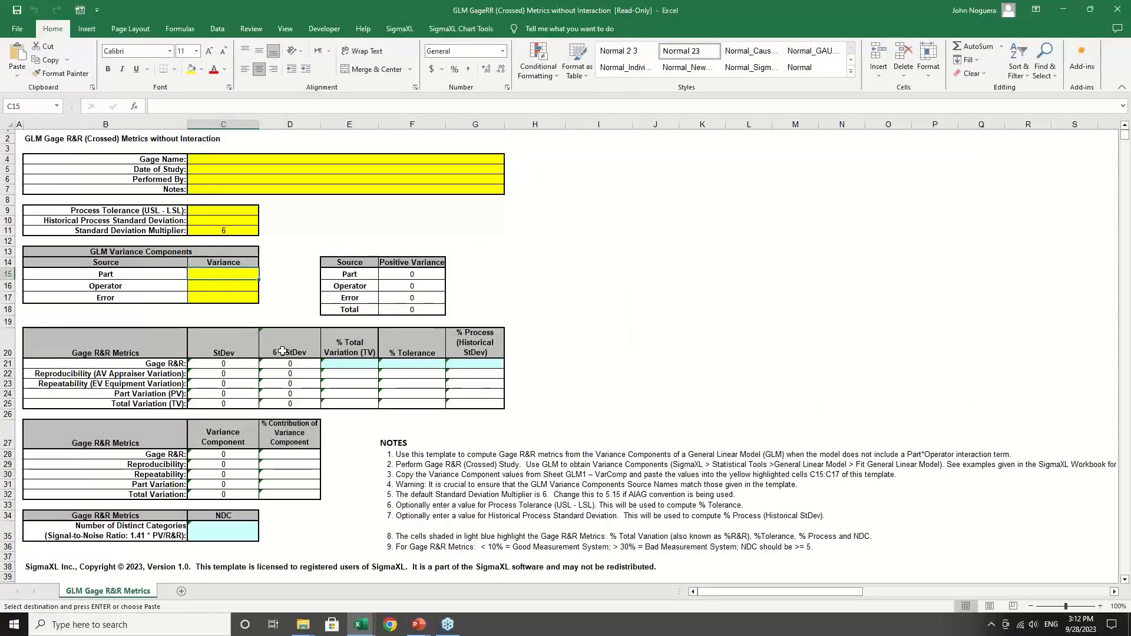
key(ctrl+v)
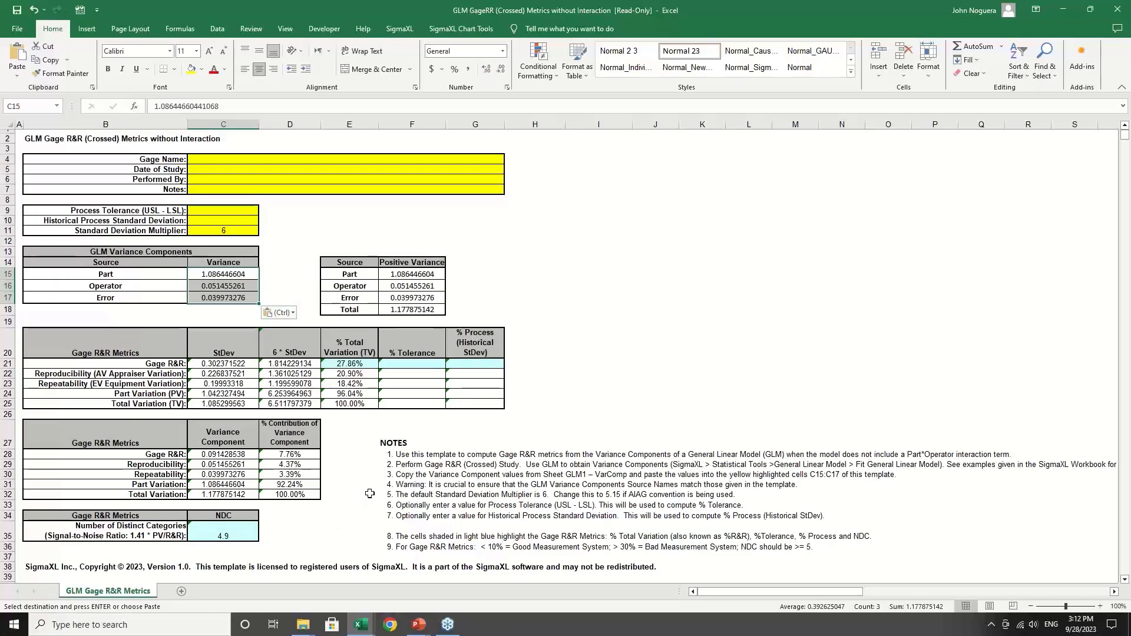
Step: Set the template's Process Tolerance (USL - LSL) to 8
click(239, 210)
text(8)
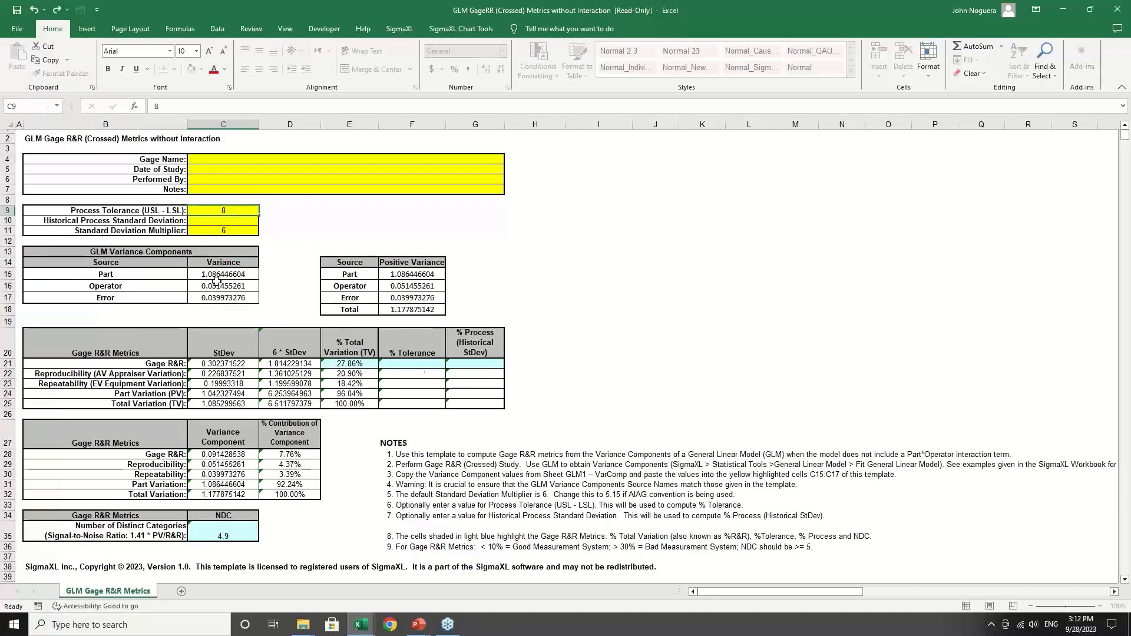
key(Return)
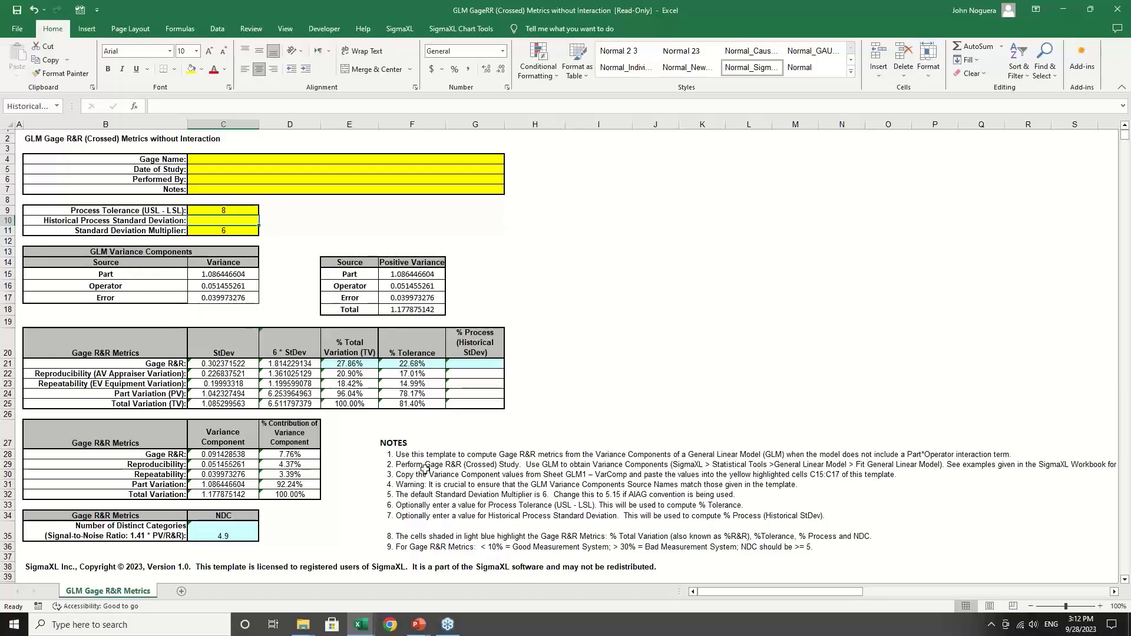
Step: Compare the Gage R&R metrics in the Analyze Gage R&R (1) report with those in the template
key(alt+Tab)
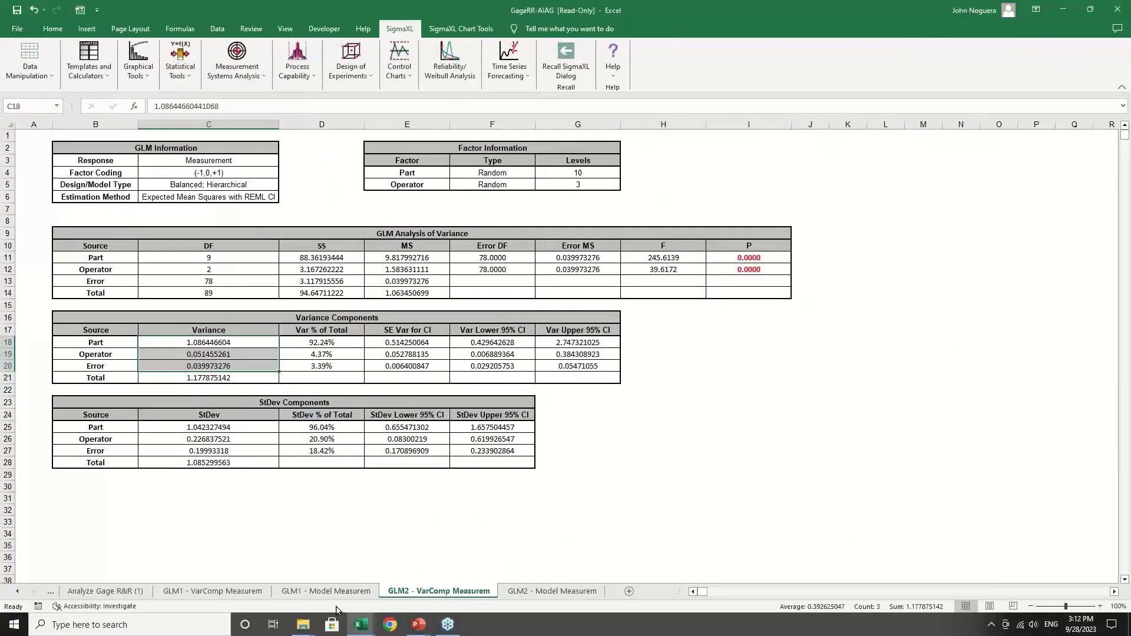
click(104, 592)
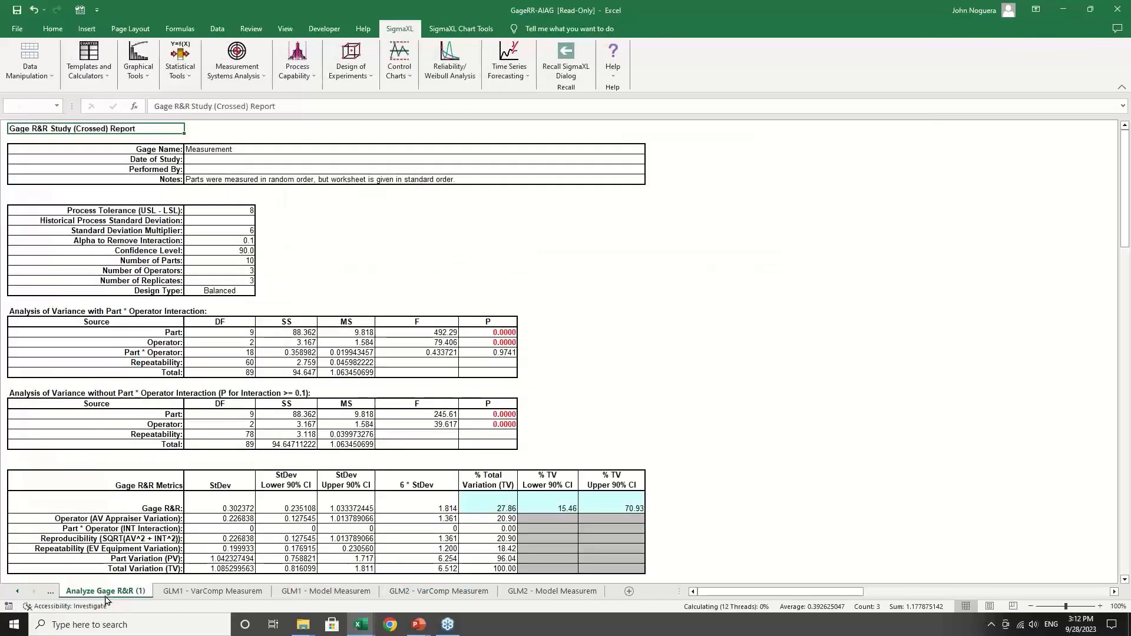
scroll(468, 379, down, 5)
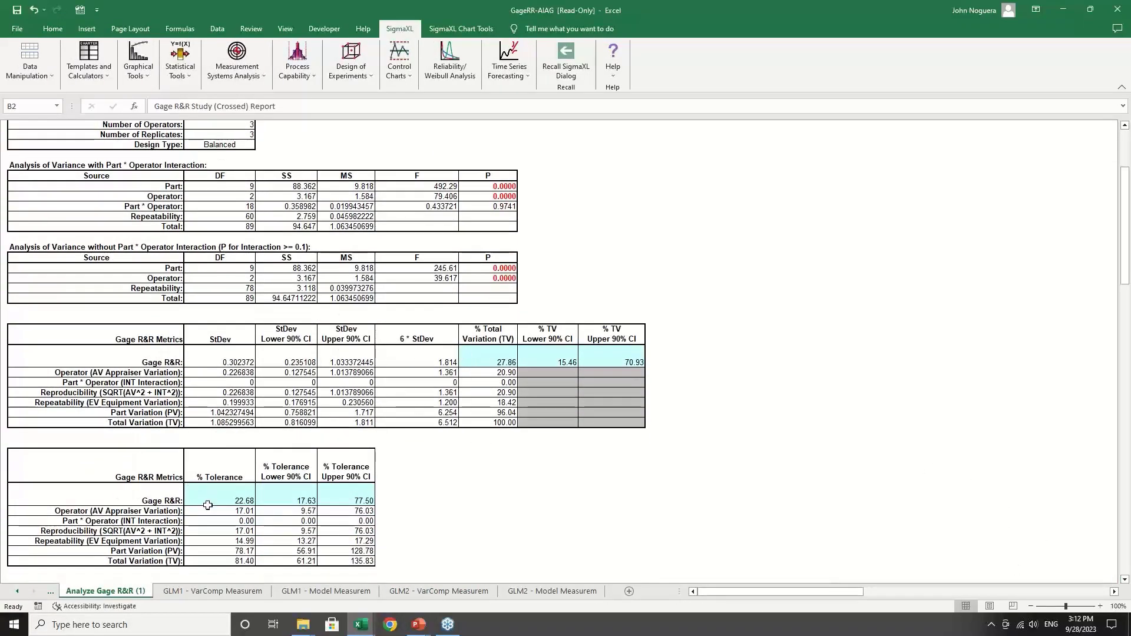
key(alt+Tab)
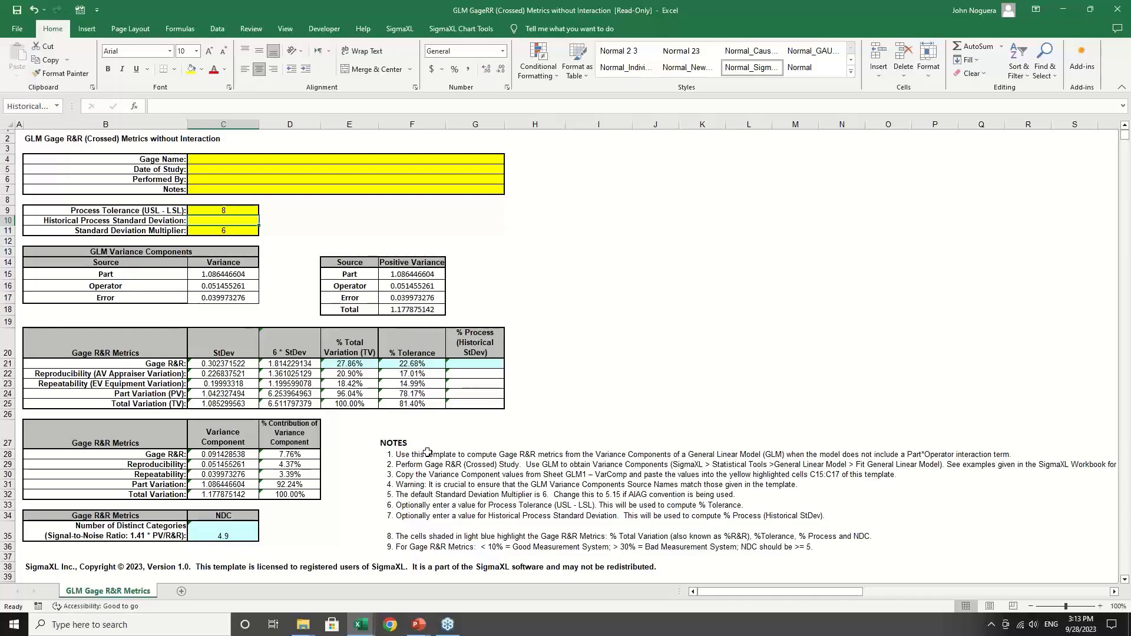
Step: Switch to the PowerPoint slide show and advance to the slide on Example 2, a Gage R&R study with operators and one part
key(alt+Tab)
key(alt+Tab)
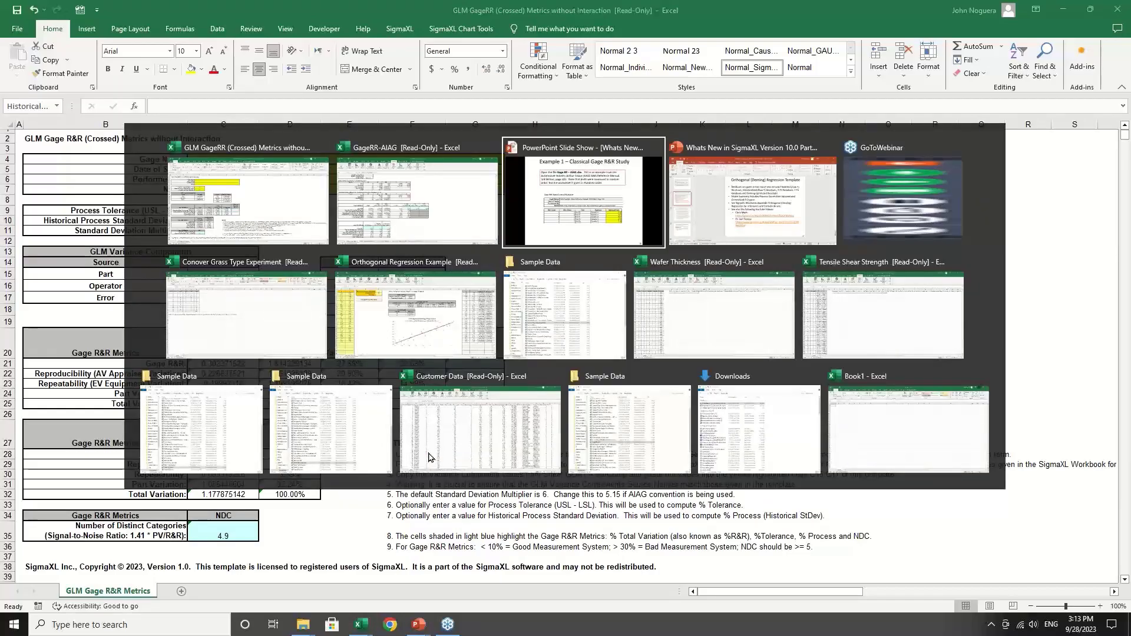
key(Right)
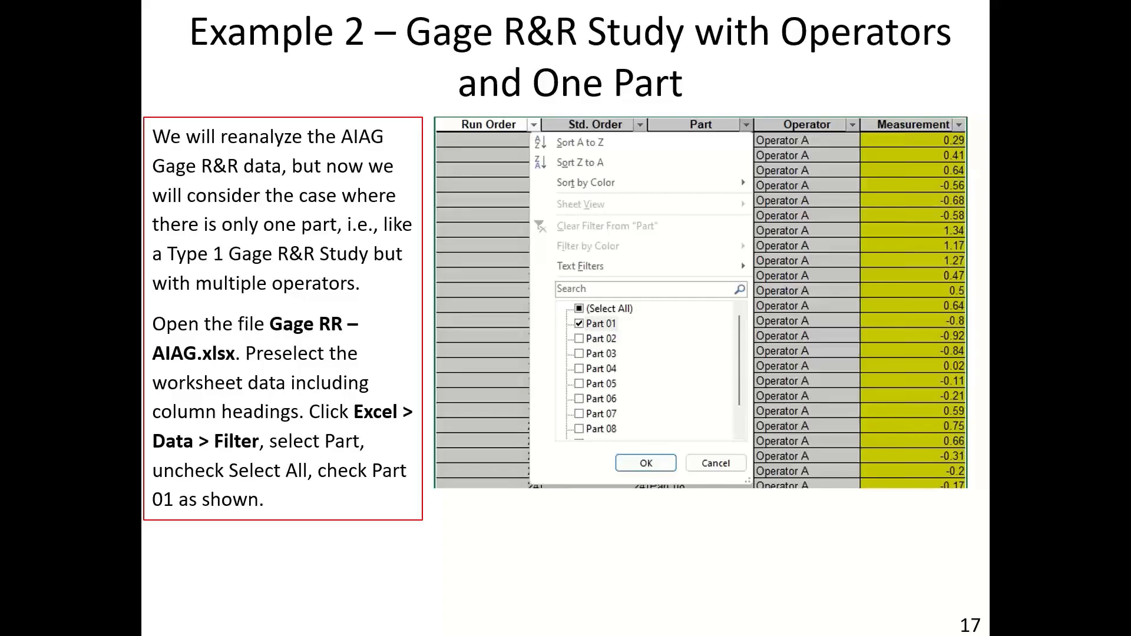
Step: Switch to the GageRR-AIAG workbook in Excel and filter the Part column of the Gage R&R (Crossed) WKS sheet to show only Part 01
key(alt+Tab)
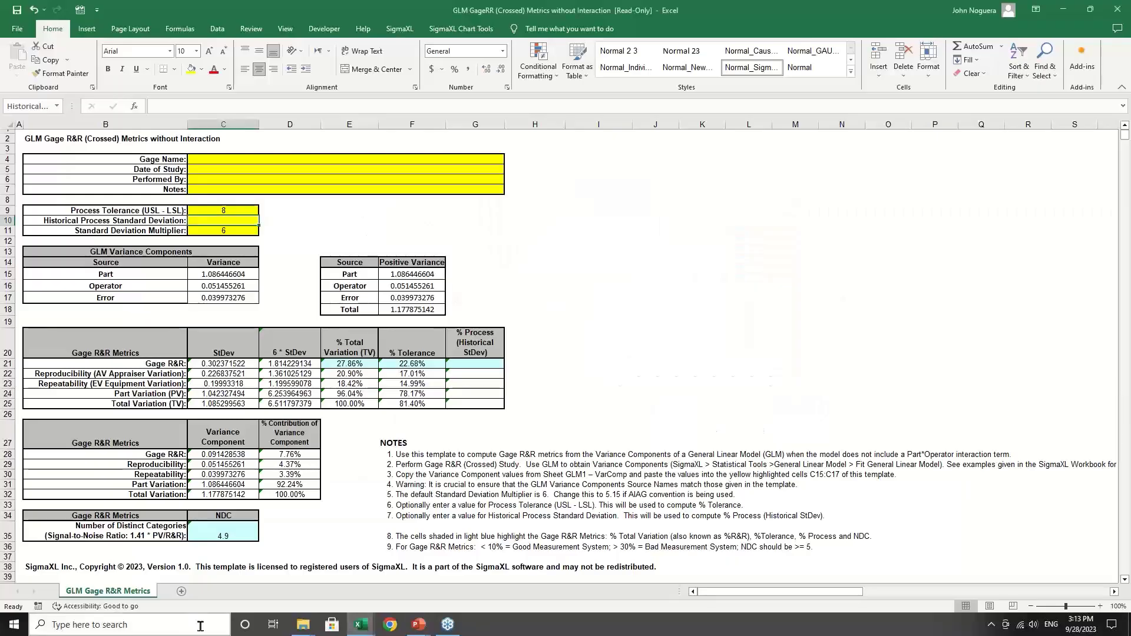
key(alt+Tab)
key(alt+Tab)
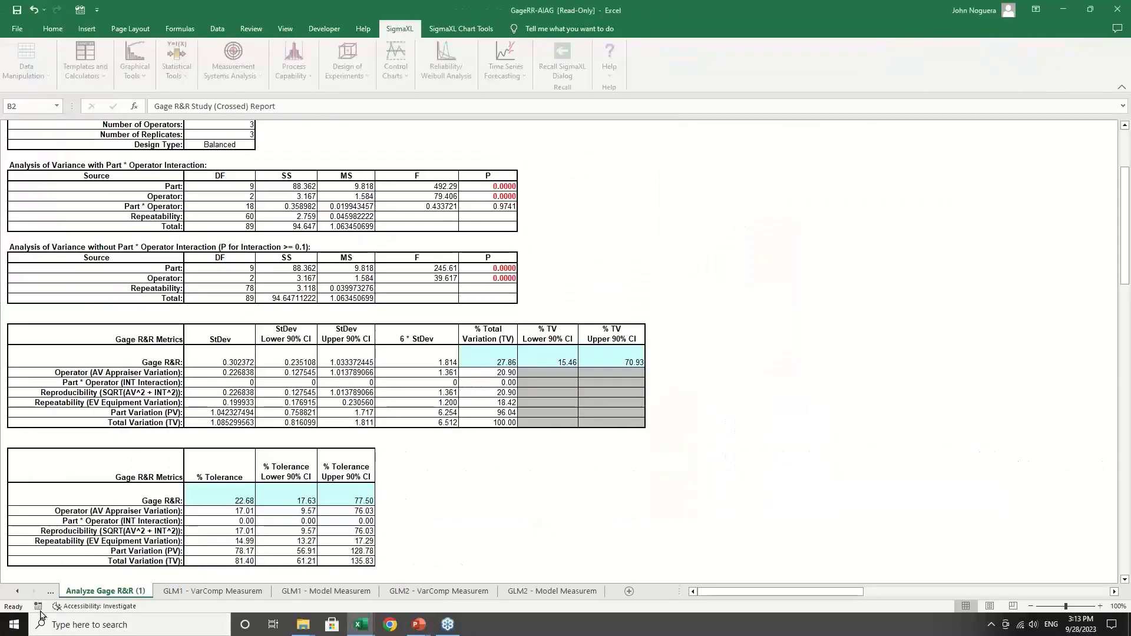
click(16, 592)
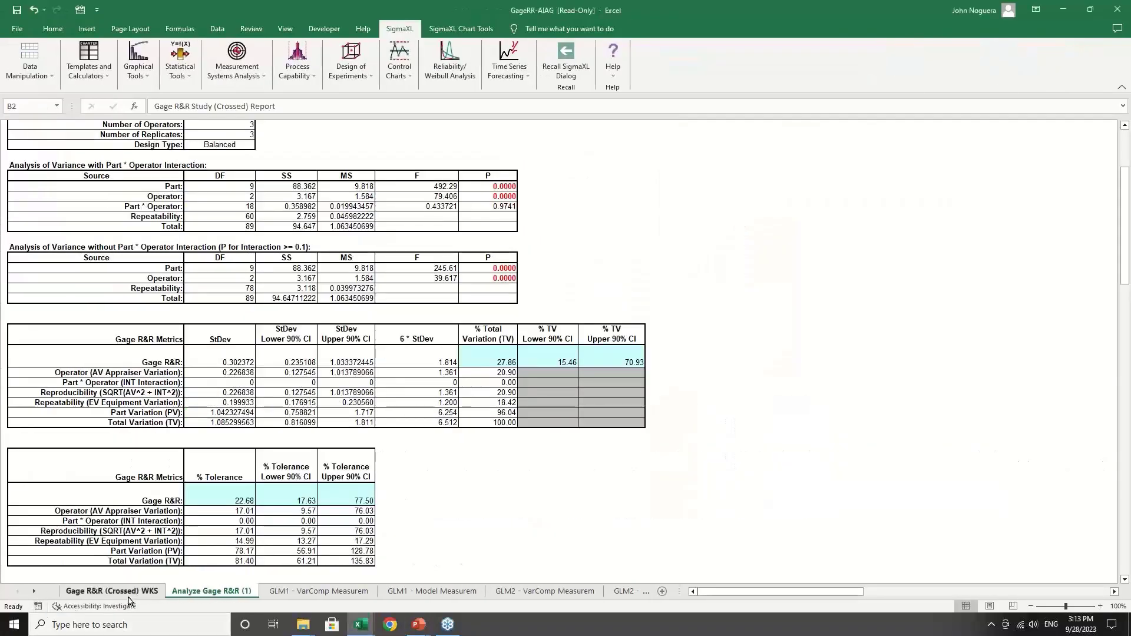
click(112, 591)
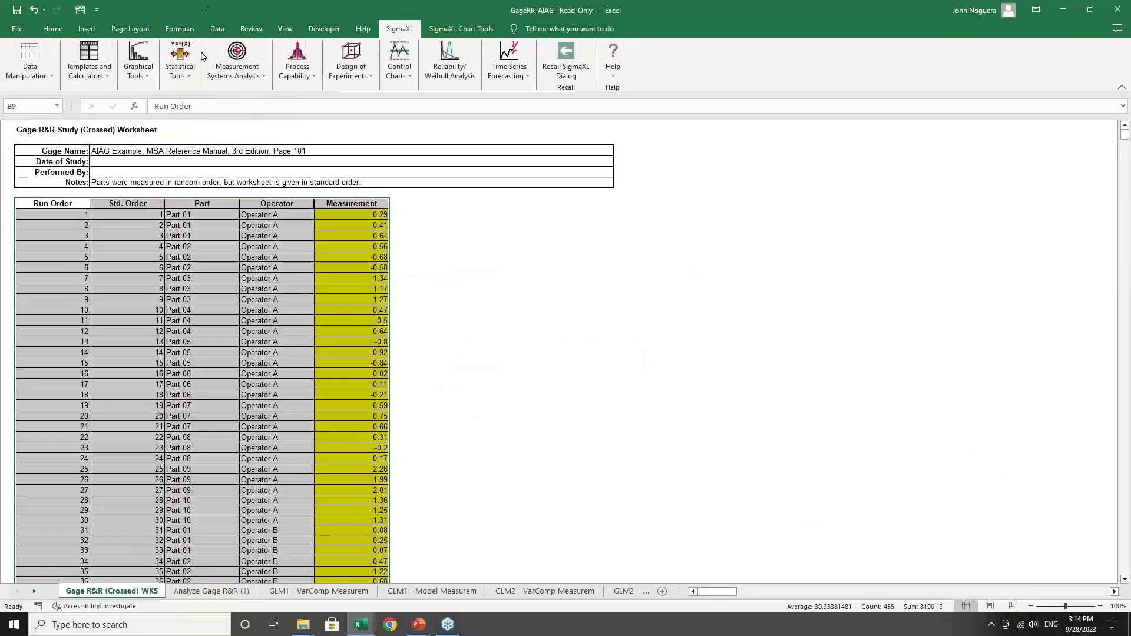
click(217, 28)
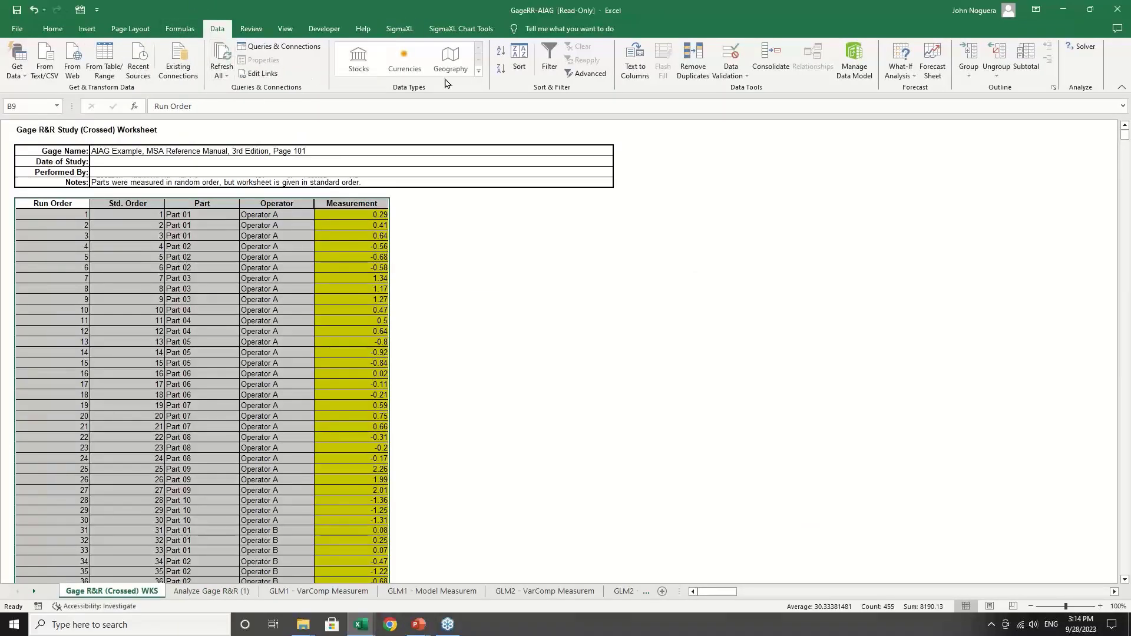
click(543, 69)
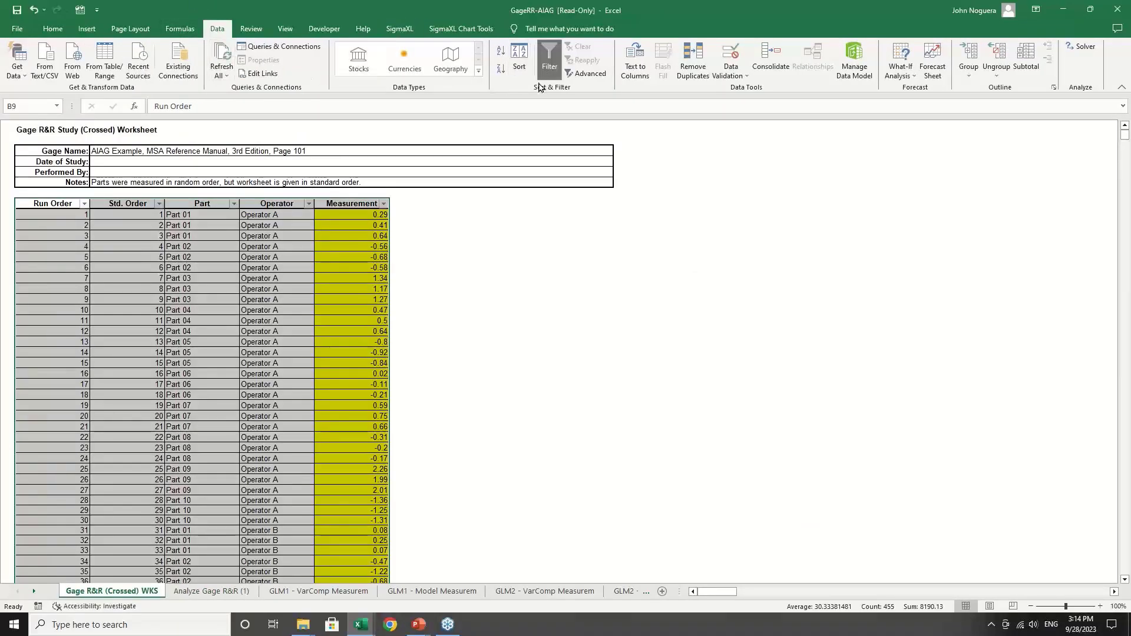
click(234, 204)
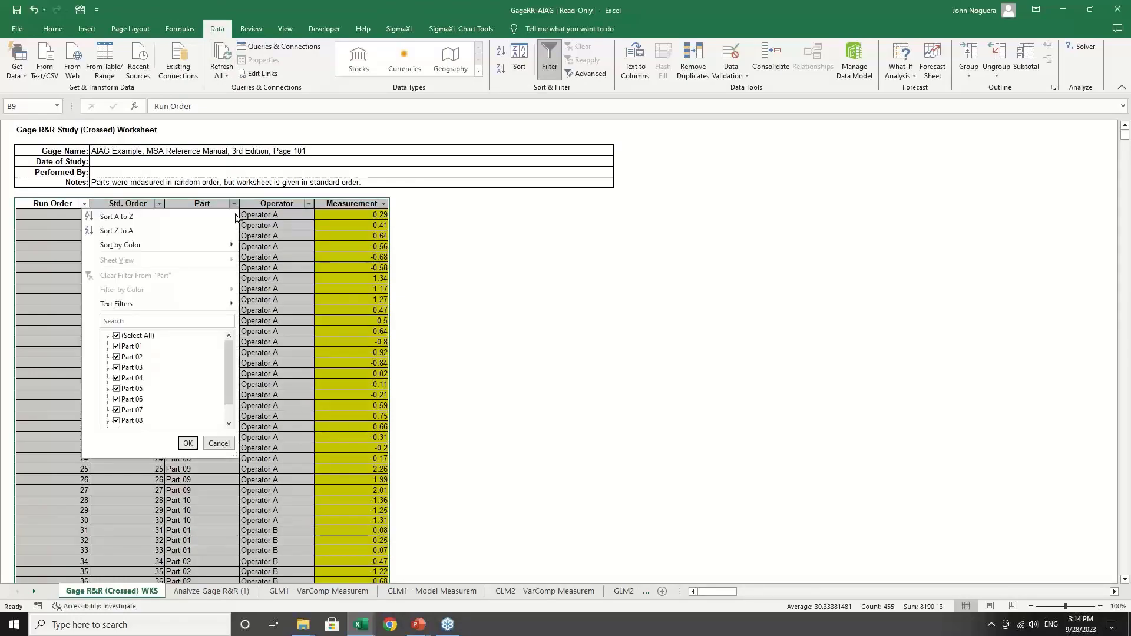
click(145, 336)
click(133, 347)
click(187, 444)
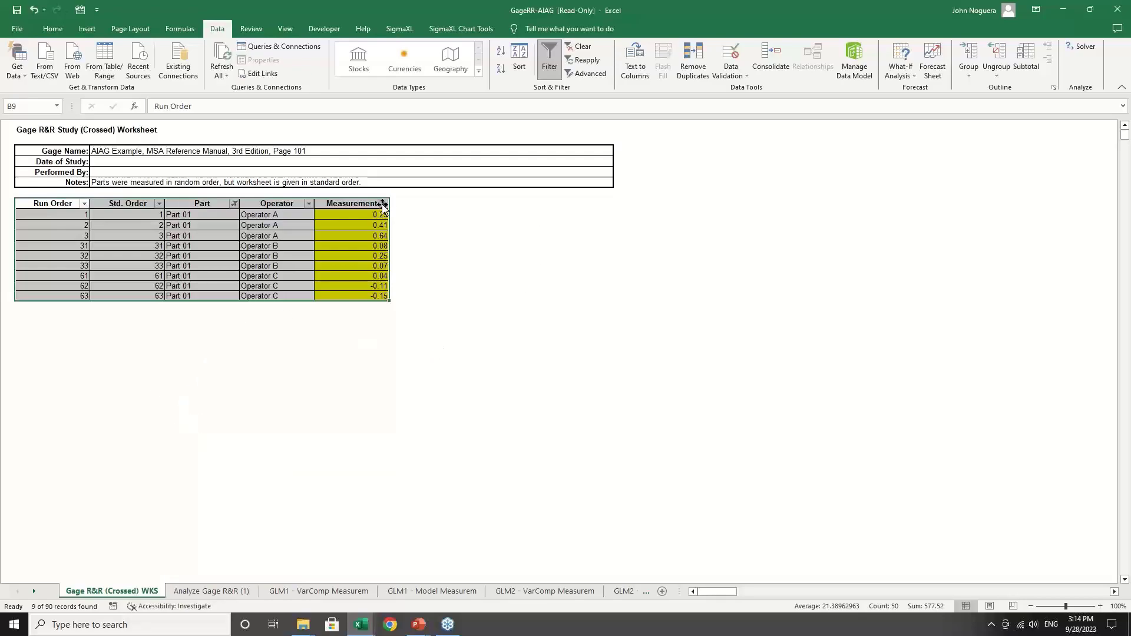
Step: Set up a general linear model on the filtered Part 01 data, with Measurement as numeric response and Operator as random factor
click(401, 29)
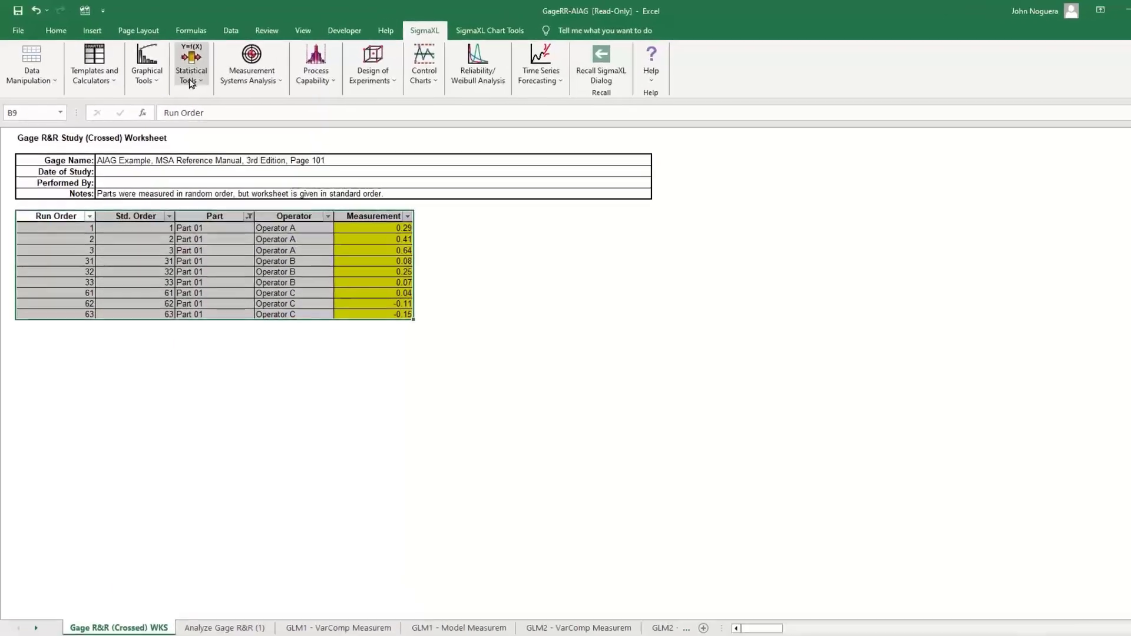
click(190, 83)
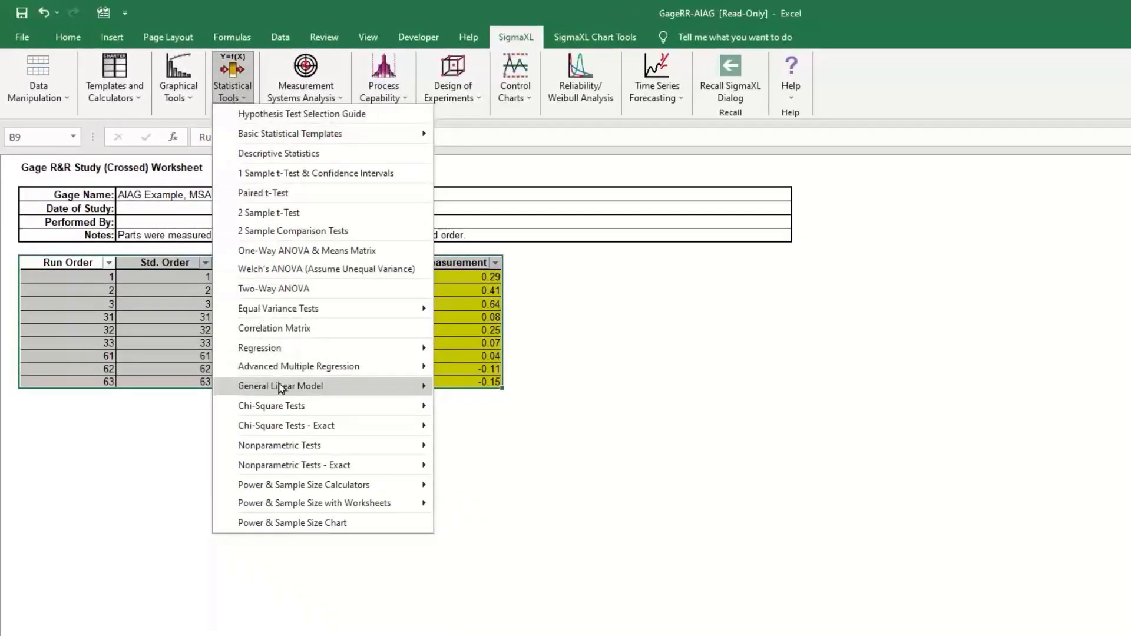
mouse_move(279, 386)
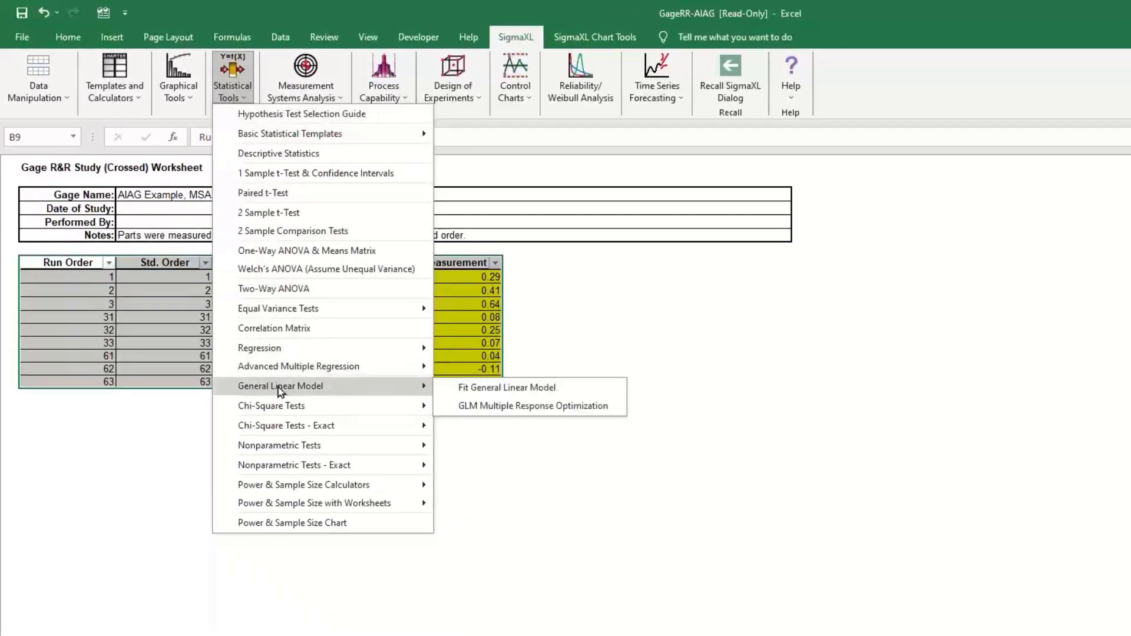
click(521, 392)
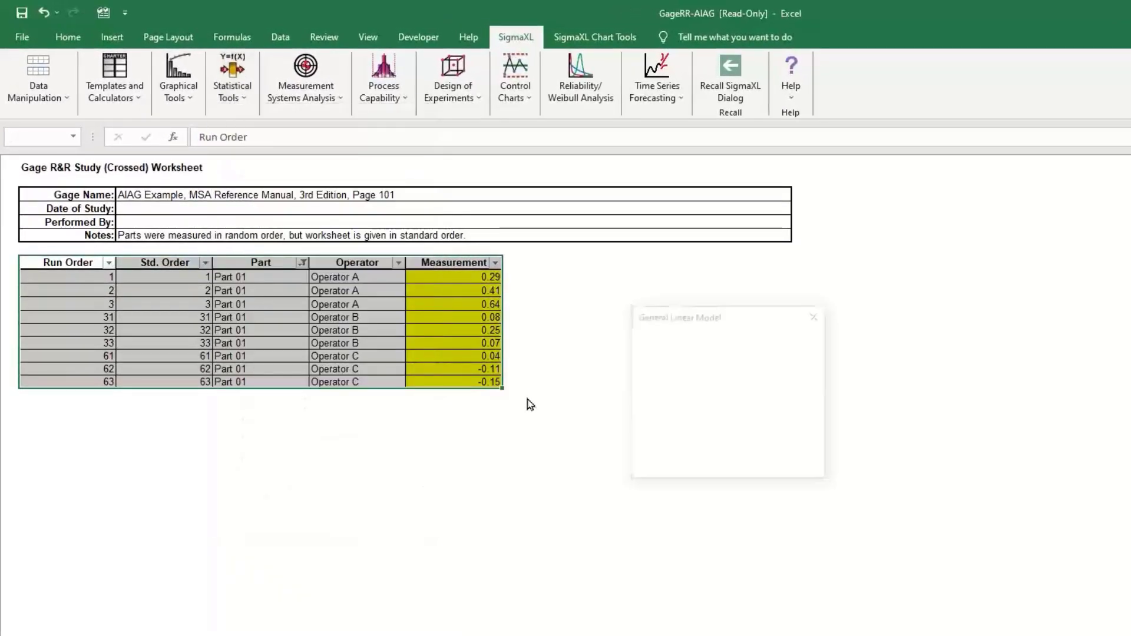
click(777, 466)
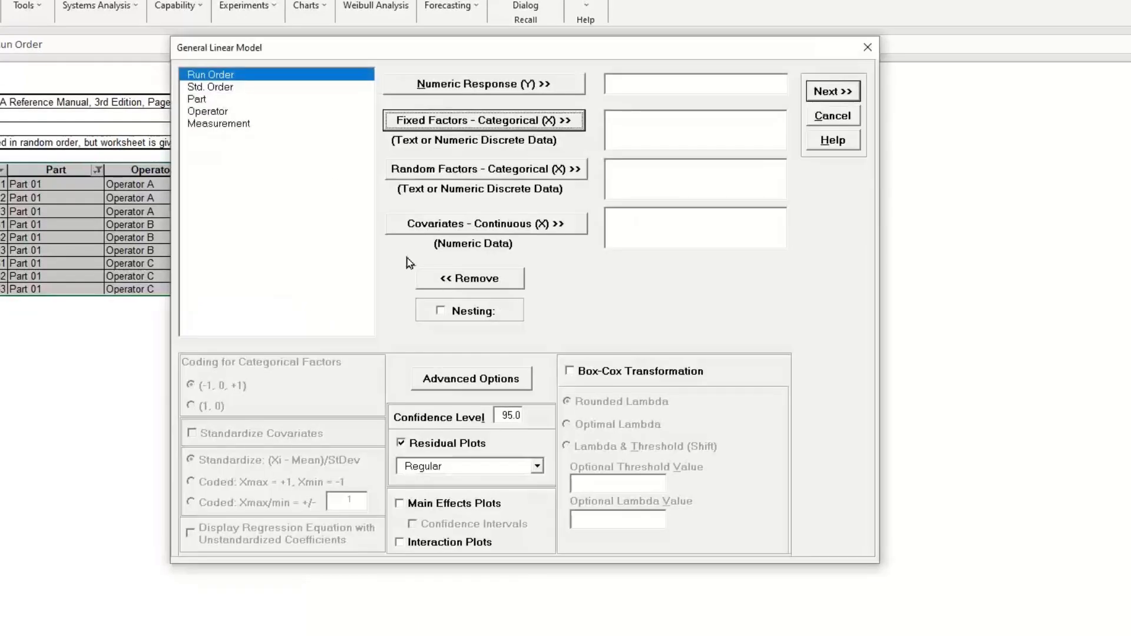
click(216, 125)
click(488, 88)
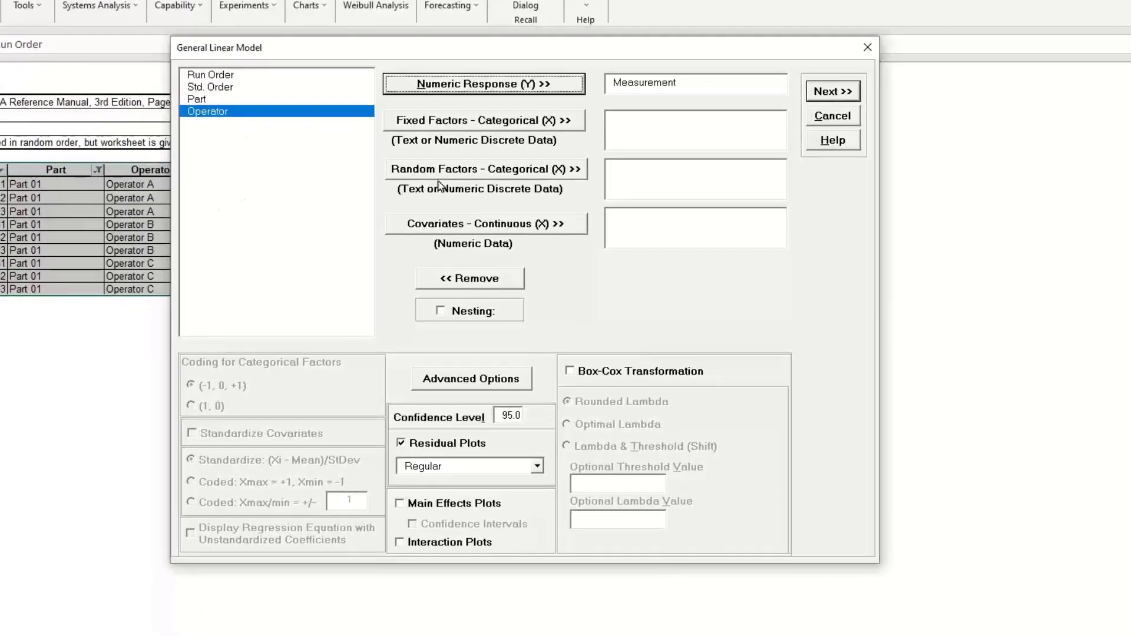
click(512, 178)
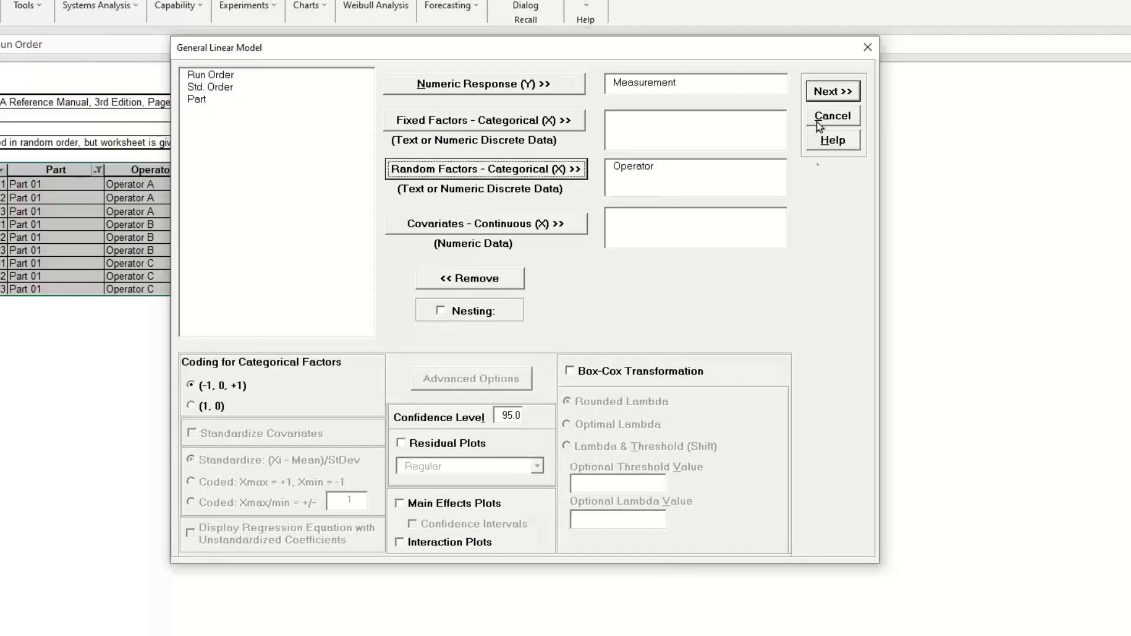
Step: Include Operator as the only model term, fit the model, and check the StDev % of Total for Error
click(827, 93)
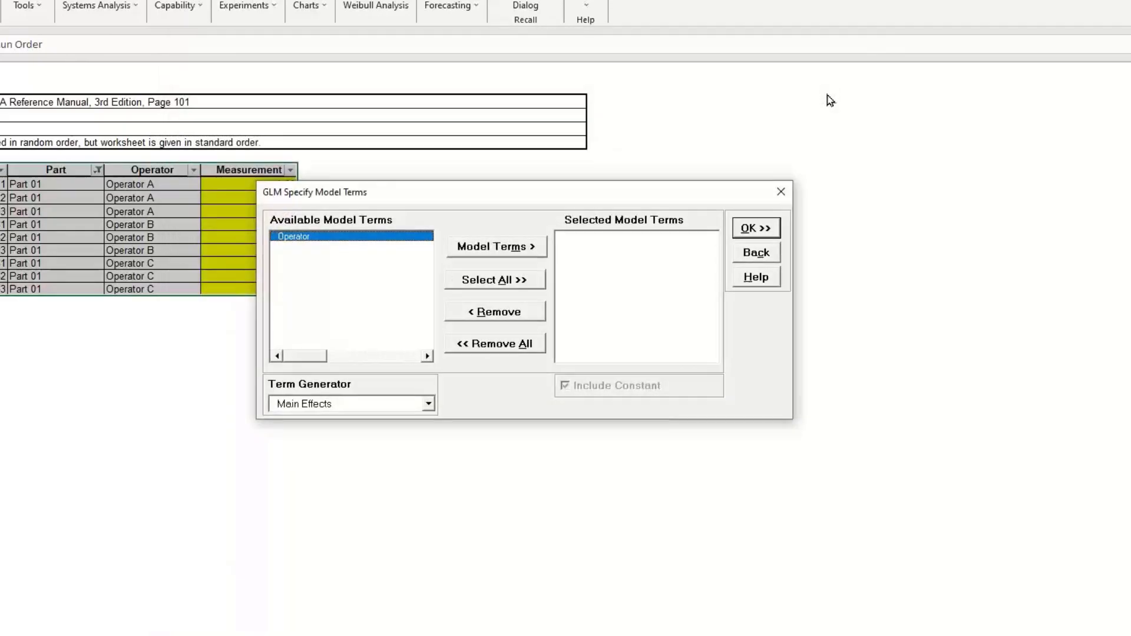
click(496, 281)
click(748, 231)
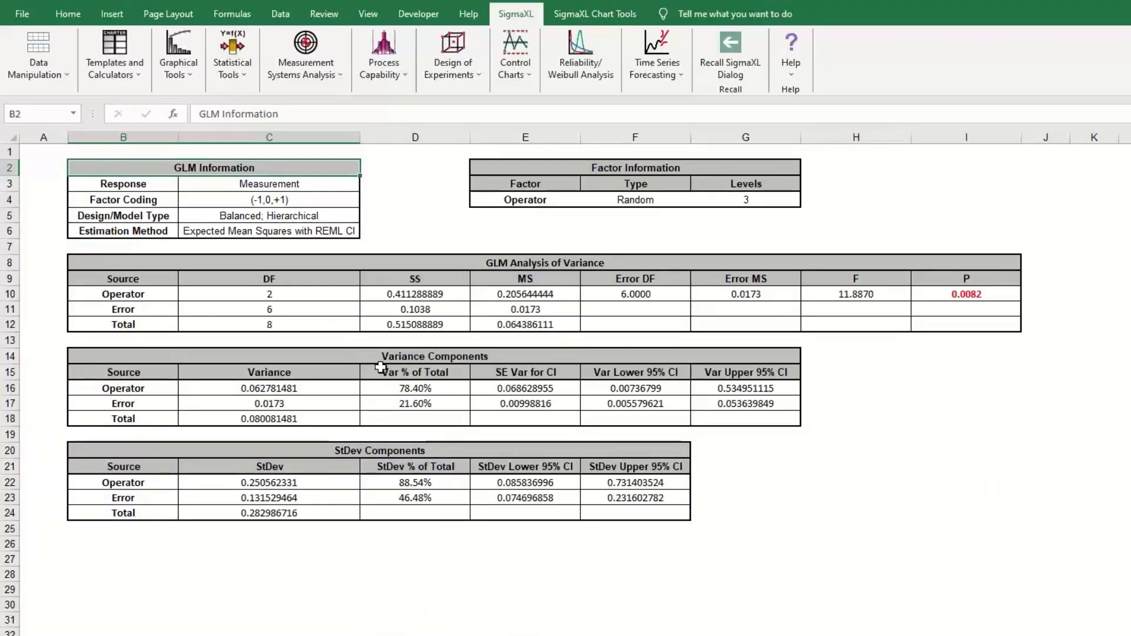
click(438, 502)
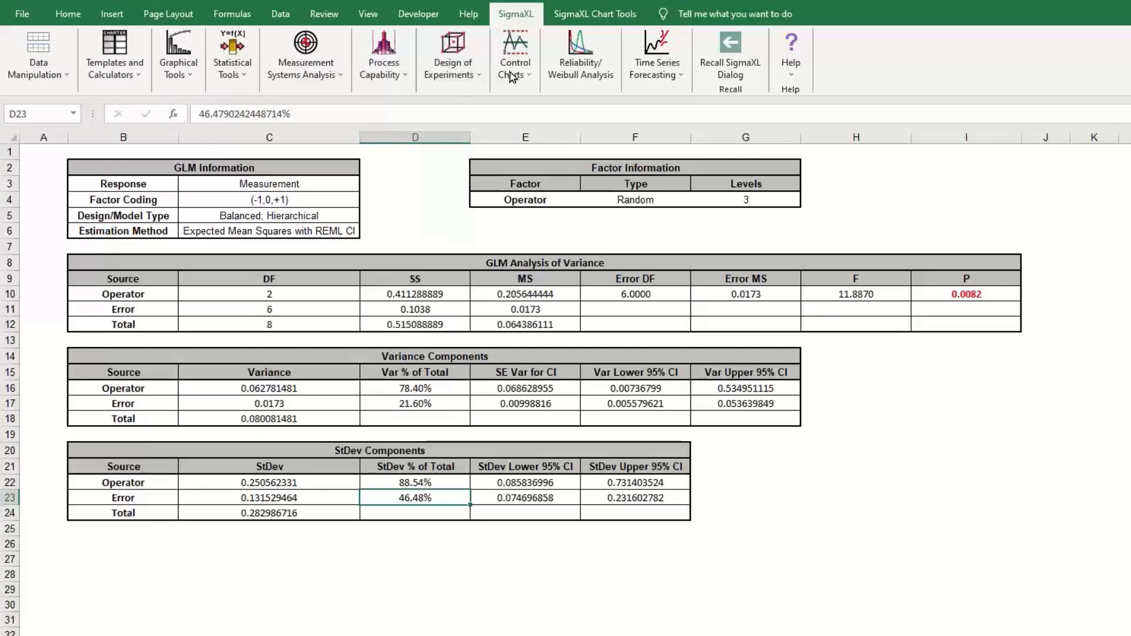
Step: Reopen the basic MSA template GLM GageRR (Crossed) Metrics without Interaction for the one-part study
click(320, 83)
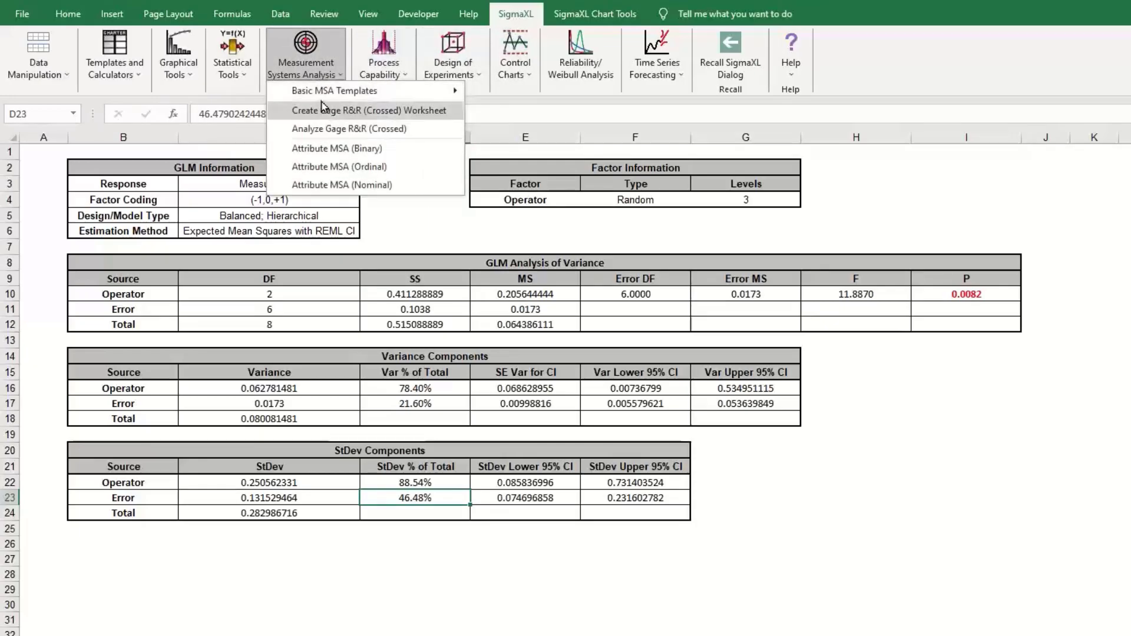
mouse_move(324, 93)
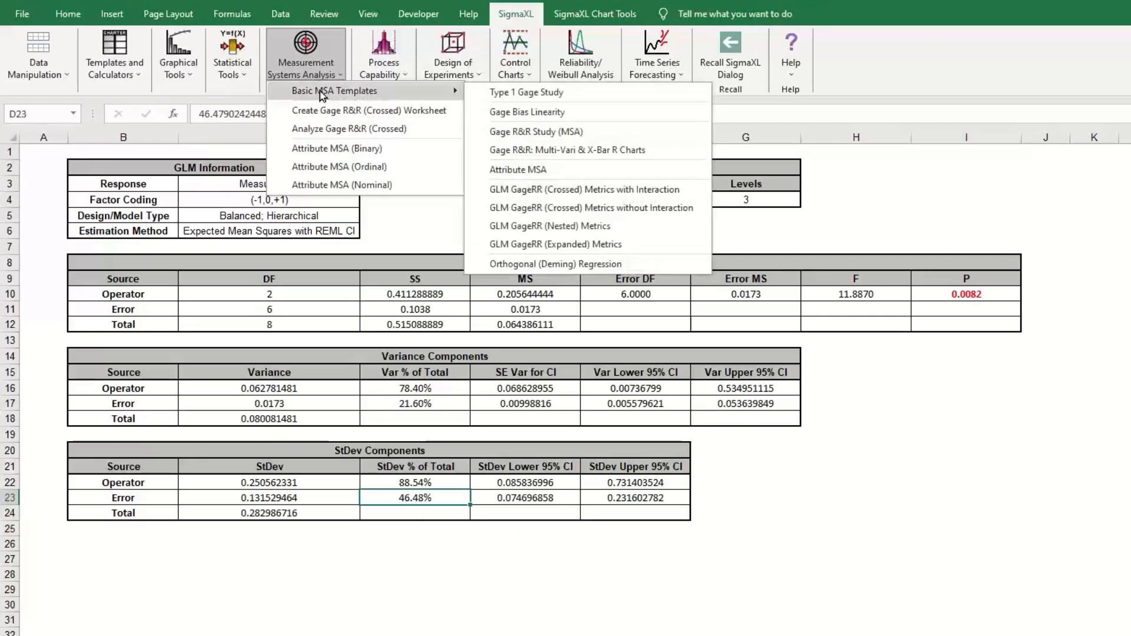
click(598, 209)
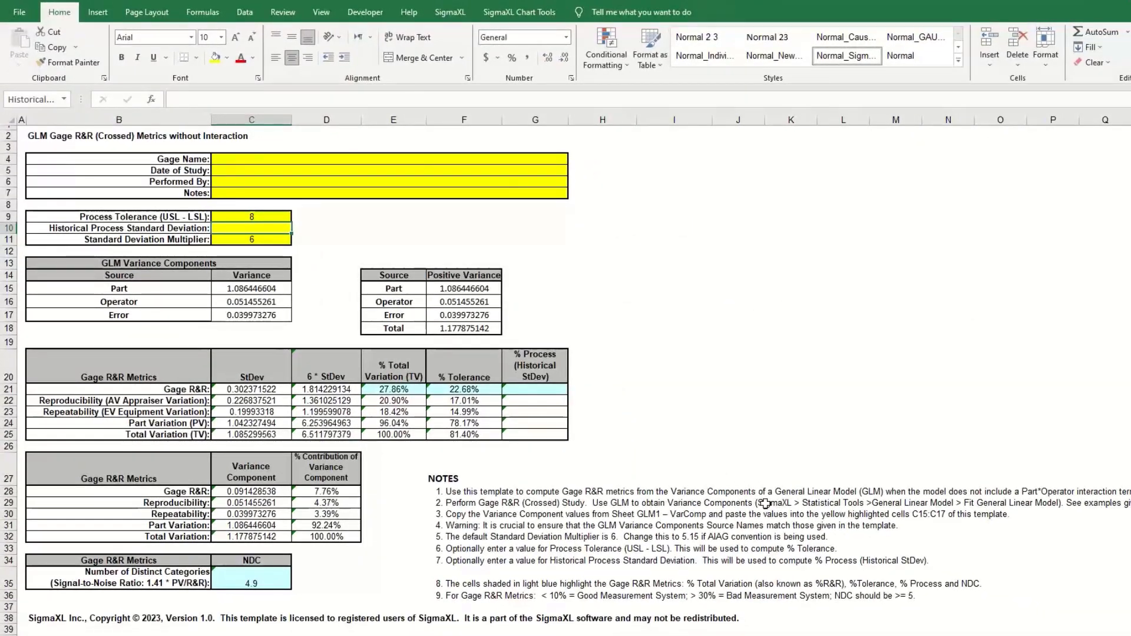
Step: Set the Part variance to 0 and copy the model's Operator and Error variances, 0.062781481 and 0.0173, into the template
click(228, 289)
text(0)
key(Return)
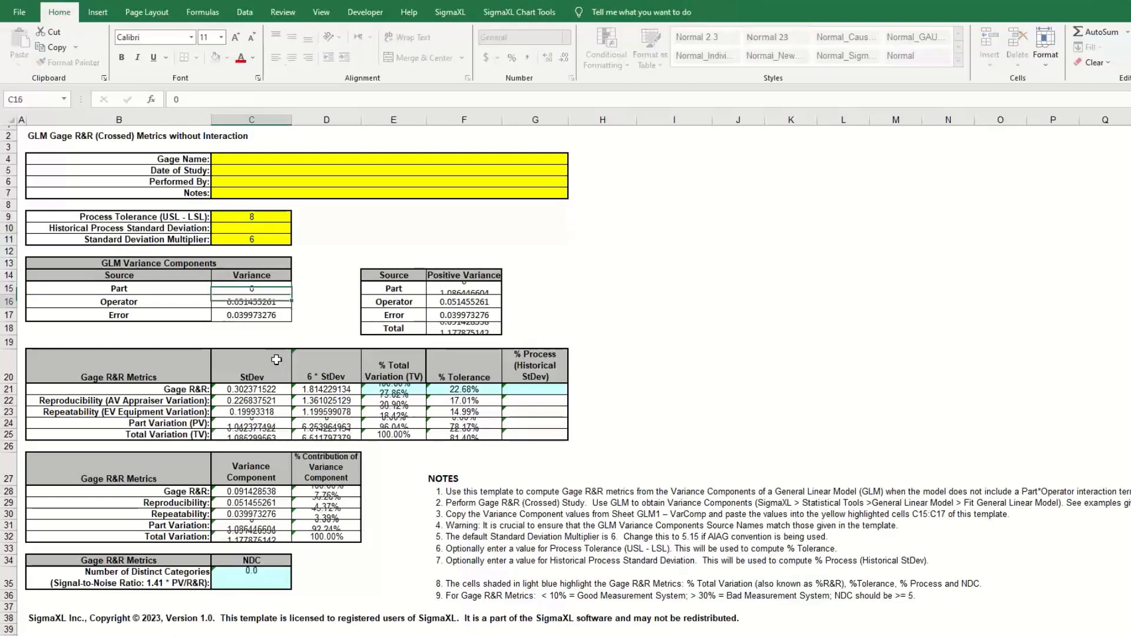
key(alt+Tab)
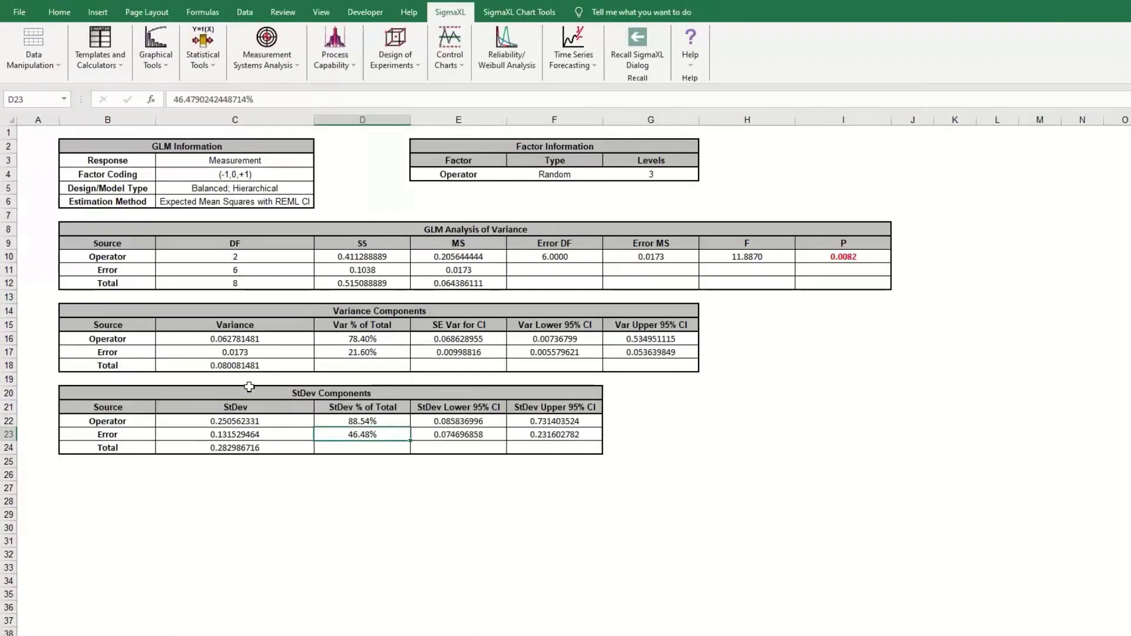
click(262, 340)
key(shift+Down)
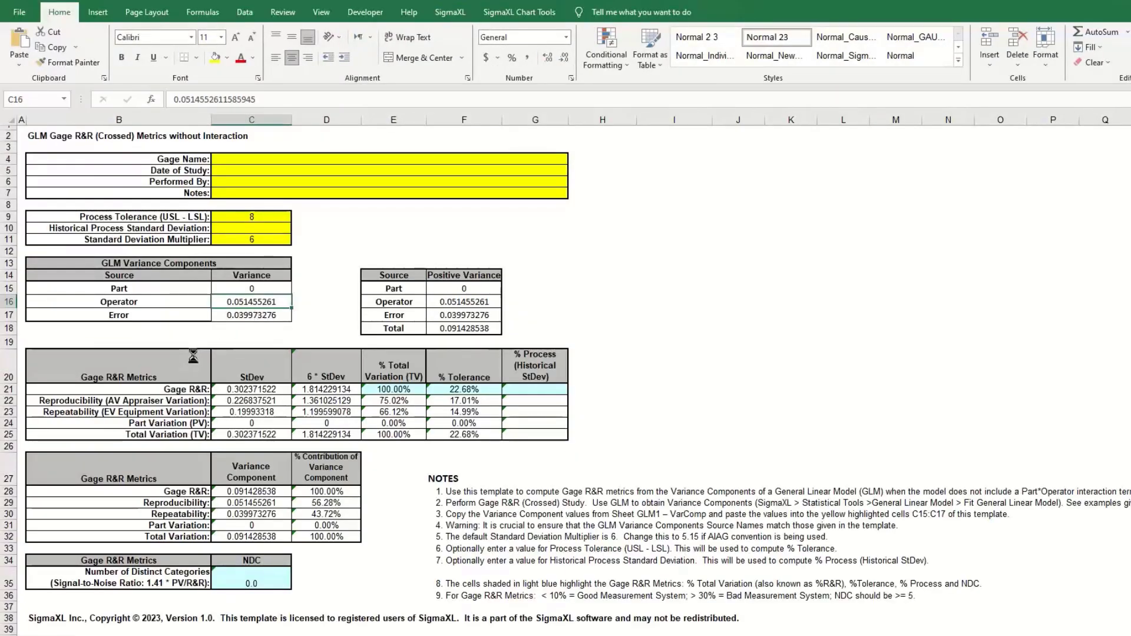
text(0.062781481 0.0173)
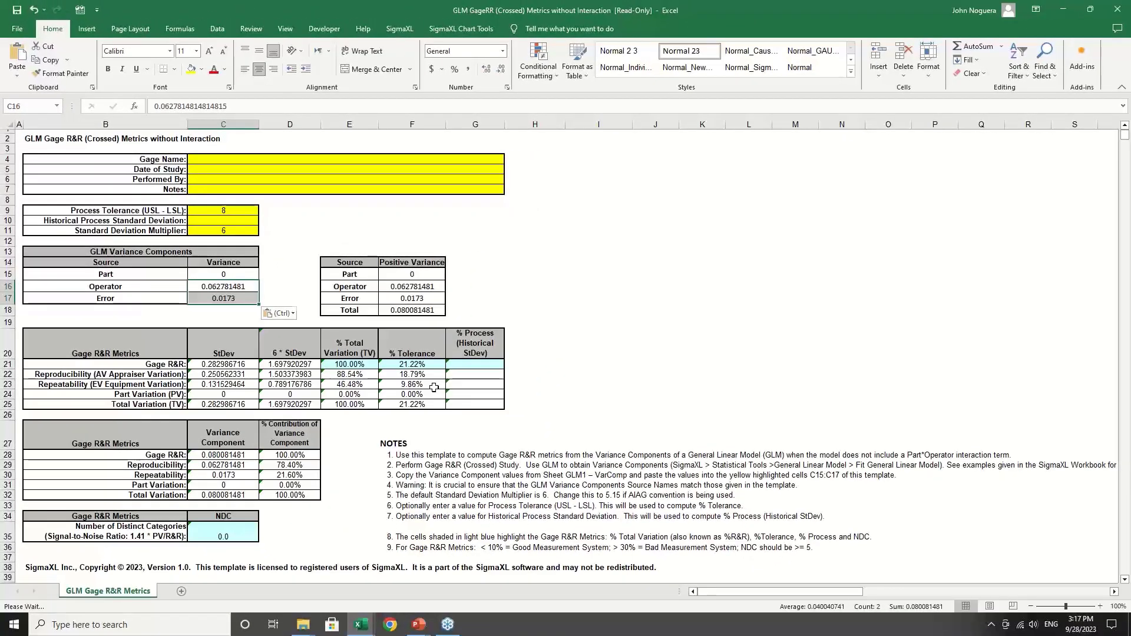
Step: Switch to the slide presentation and advance through the Example 2 slides to Example 3 – Destructive (Nested) Gage R&R
key(alt+Tab)
key(alt+Tab)
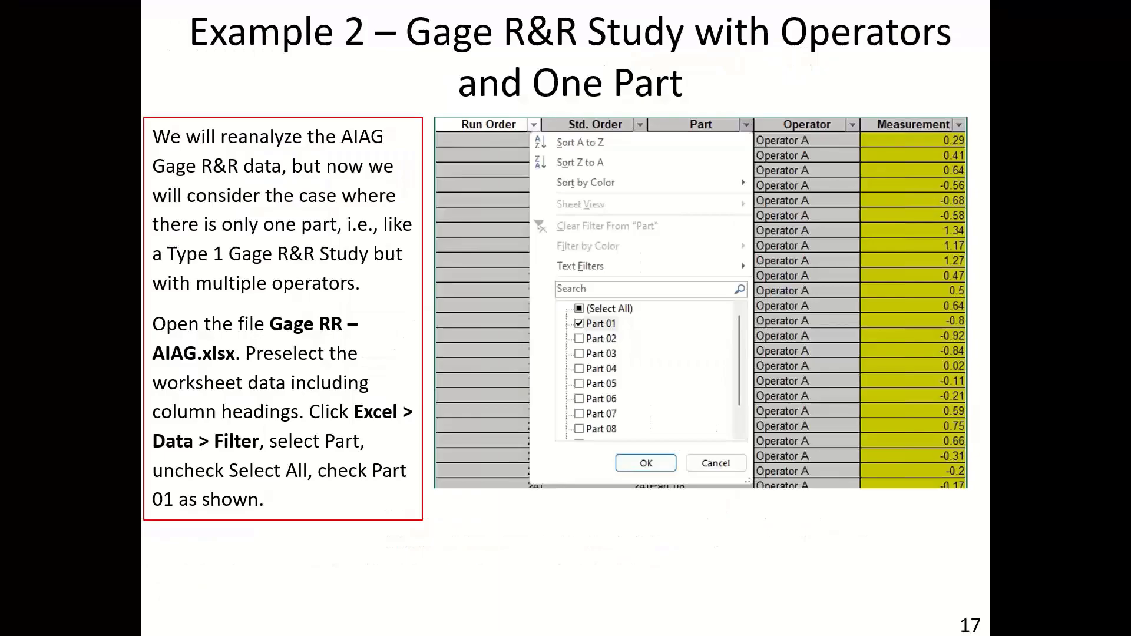
key(Right)
key(Right)
key(Right)
key(Right)
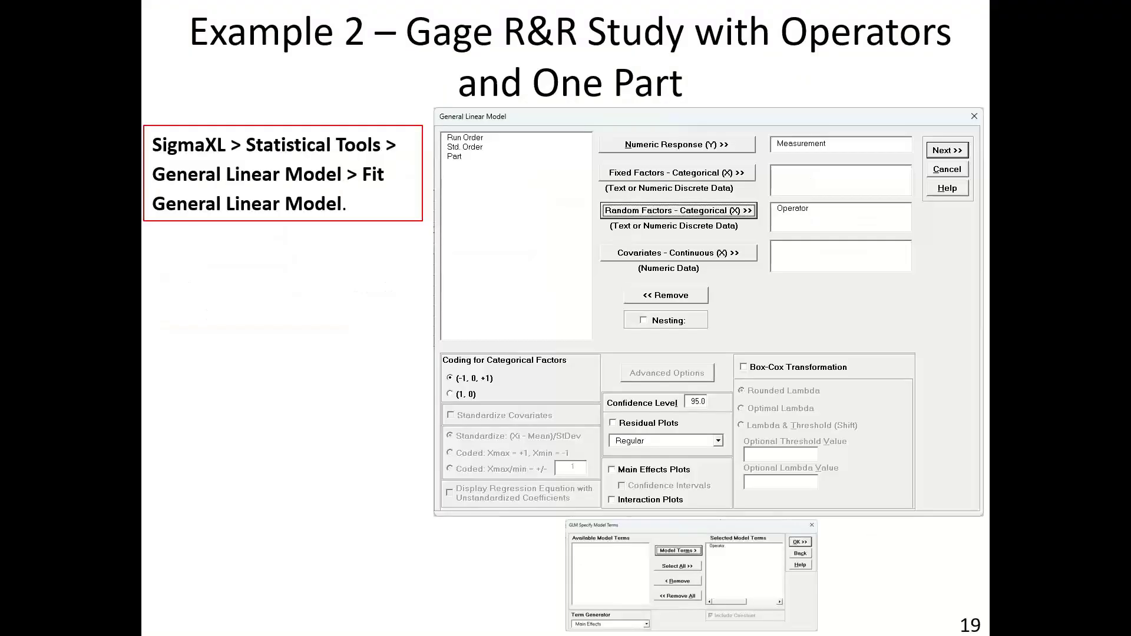
key(Right)
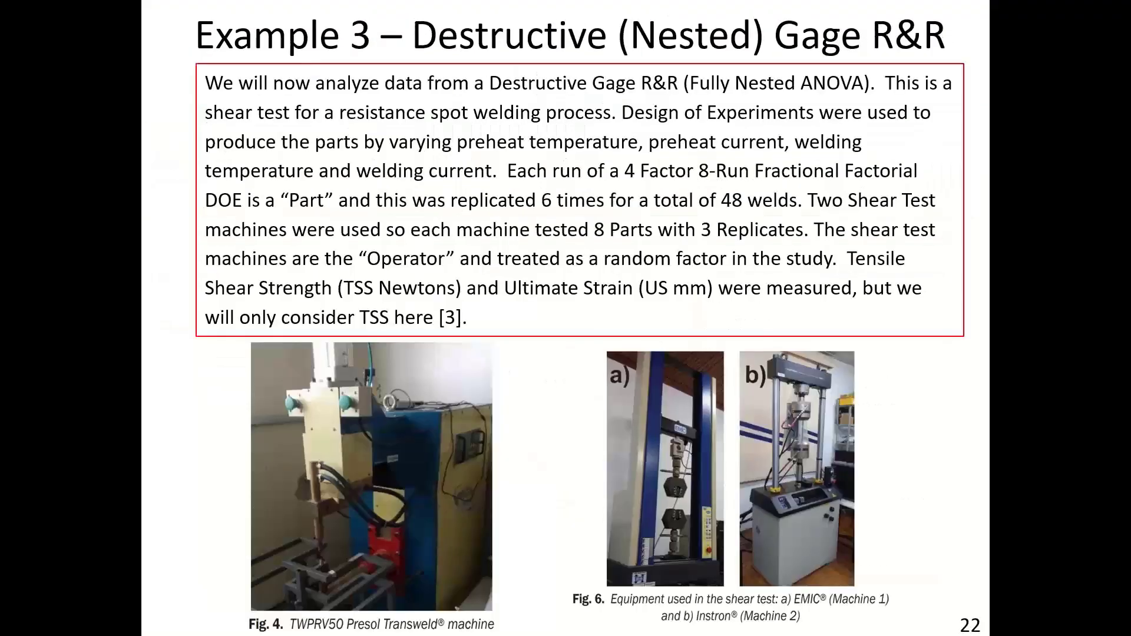
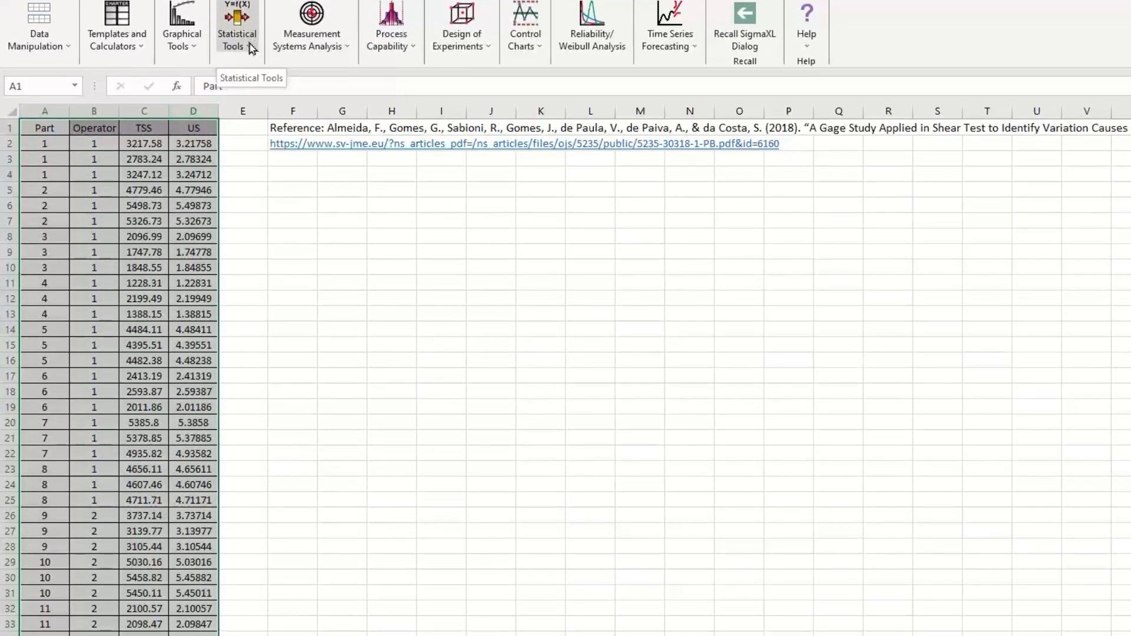
Step: Start a general linear model on the Tensile Shear Strength data A1:D49, with TSS as numeric response and Operator and Part as random factors
click(253, 22)
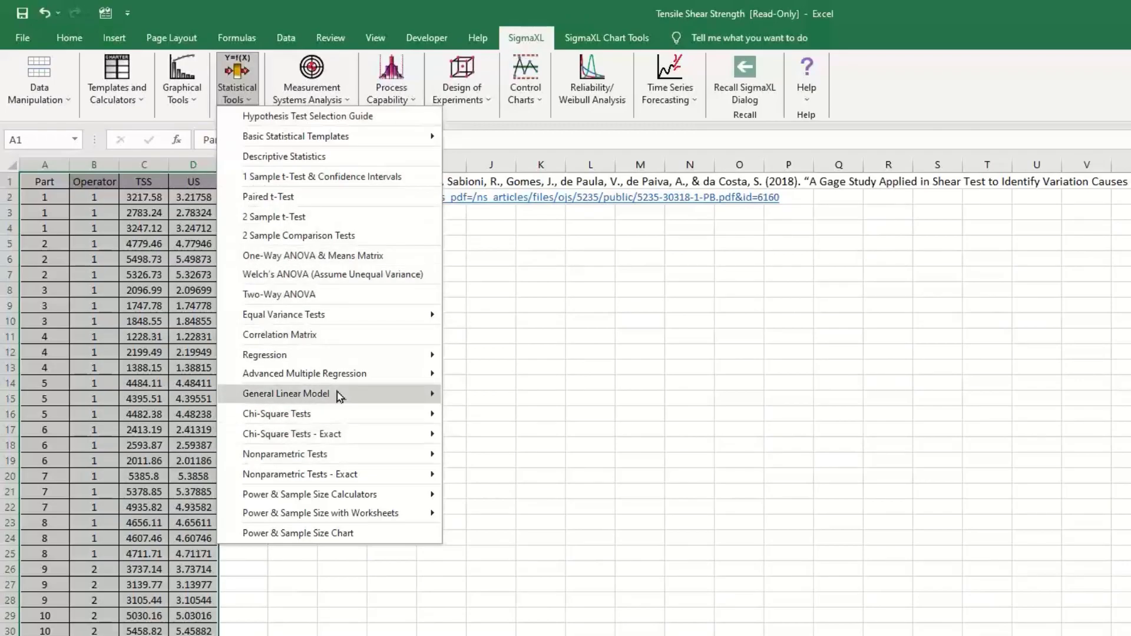
mouse_move(351, 396)
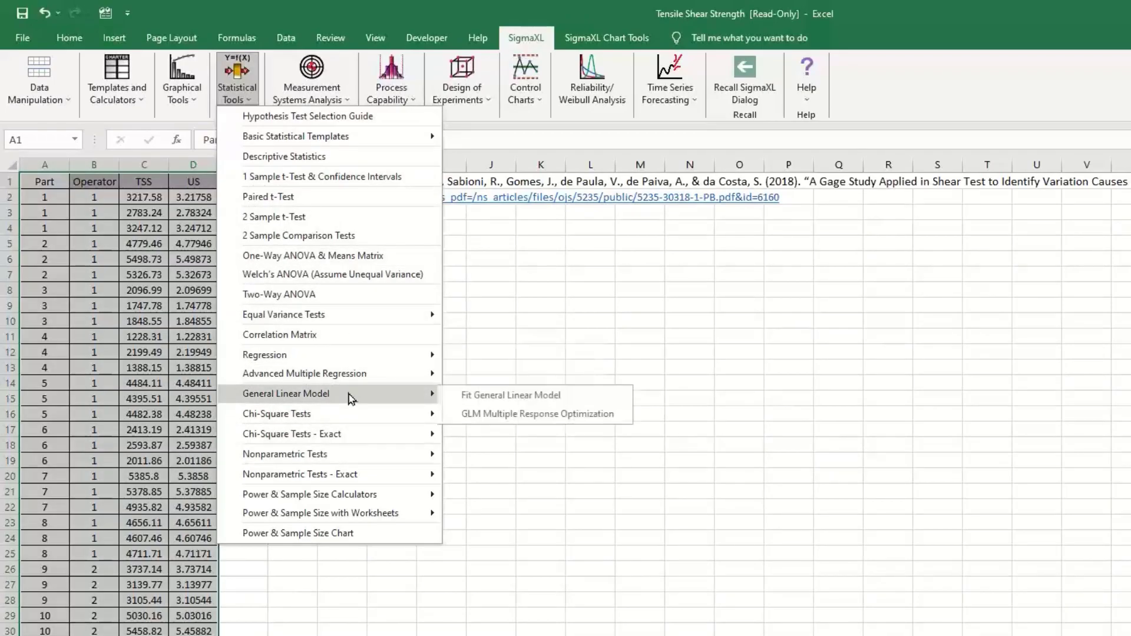
click(518, 395)
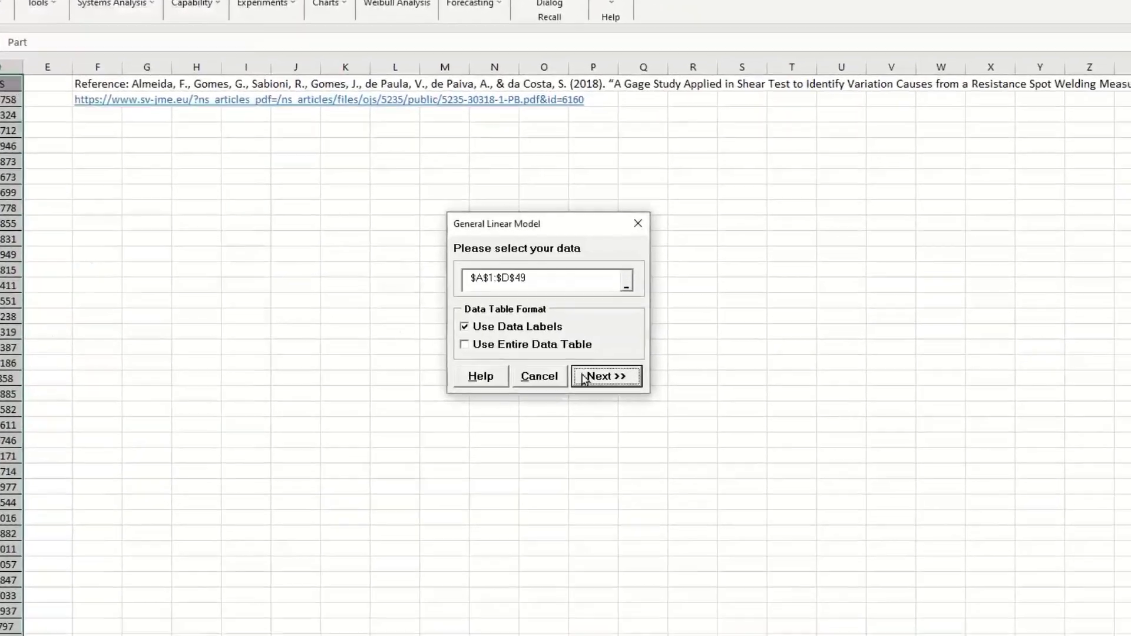
click(595, 376)
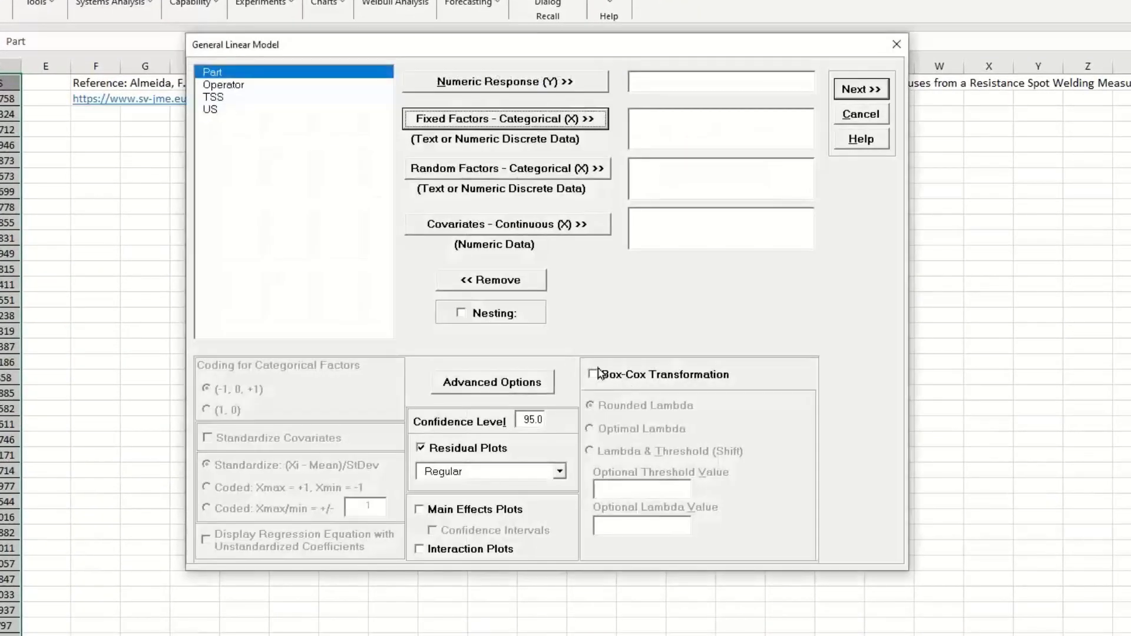
click(228, 99)
click(519, 85)
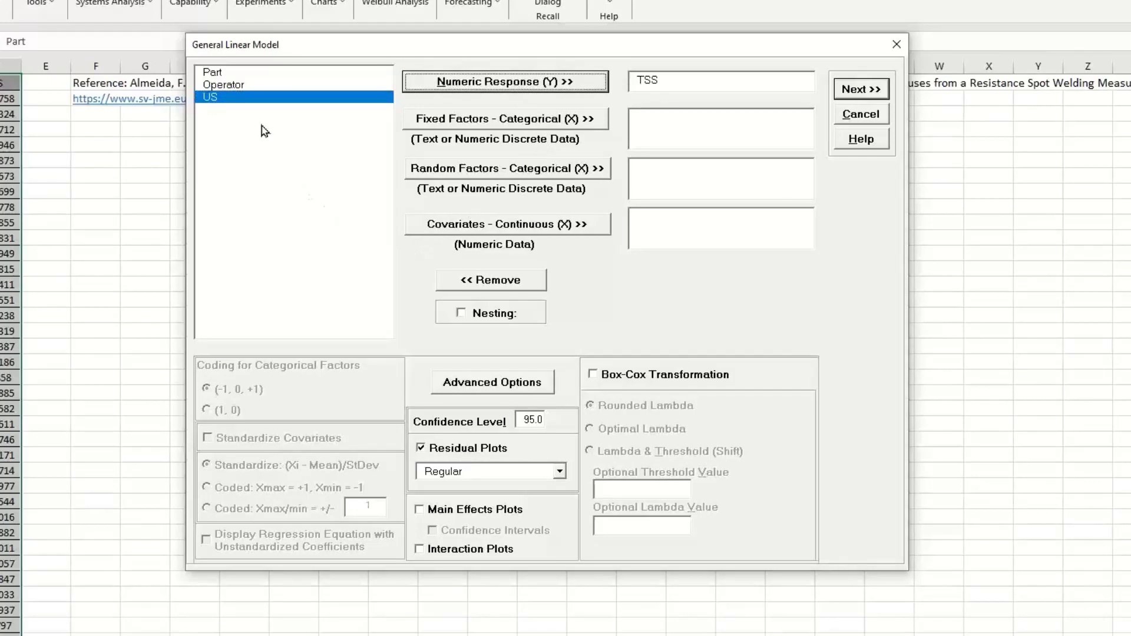
click(243, 86)
click(453, 168)
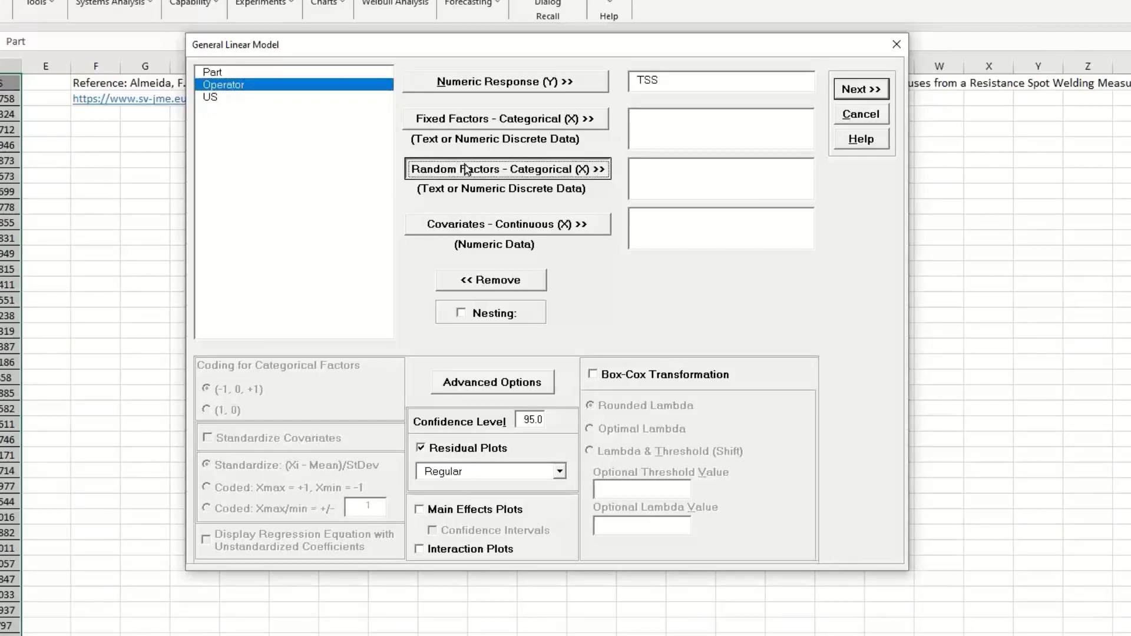
click(249, 73)
click(598, 169)
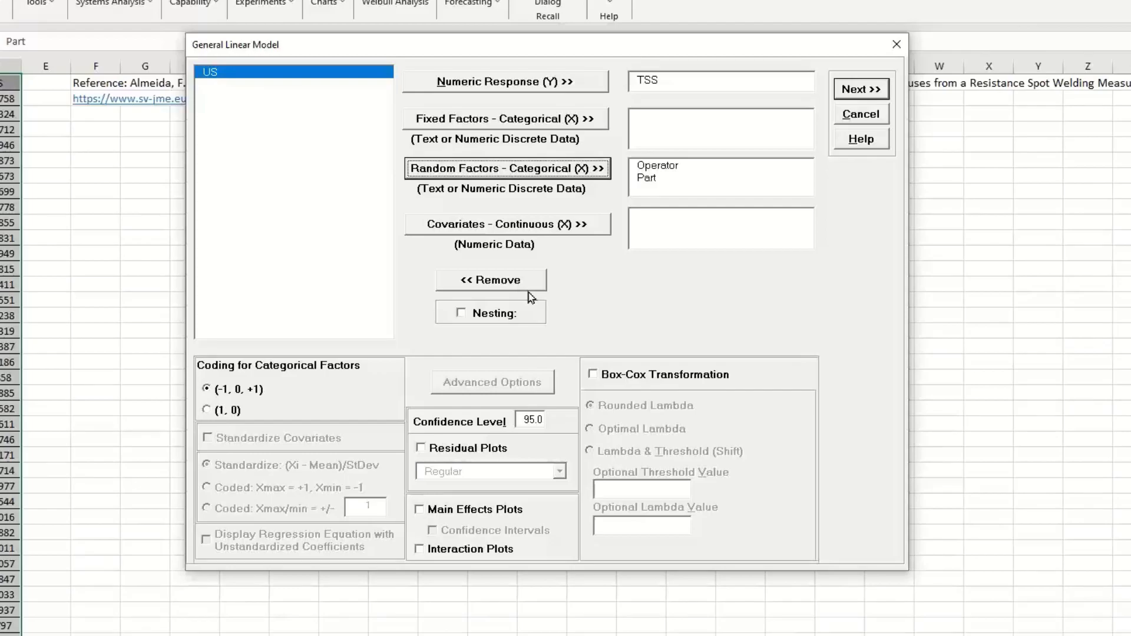
Step: Turn on nesting in the general linear model and nest Part within Operator
click(462, 313)
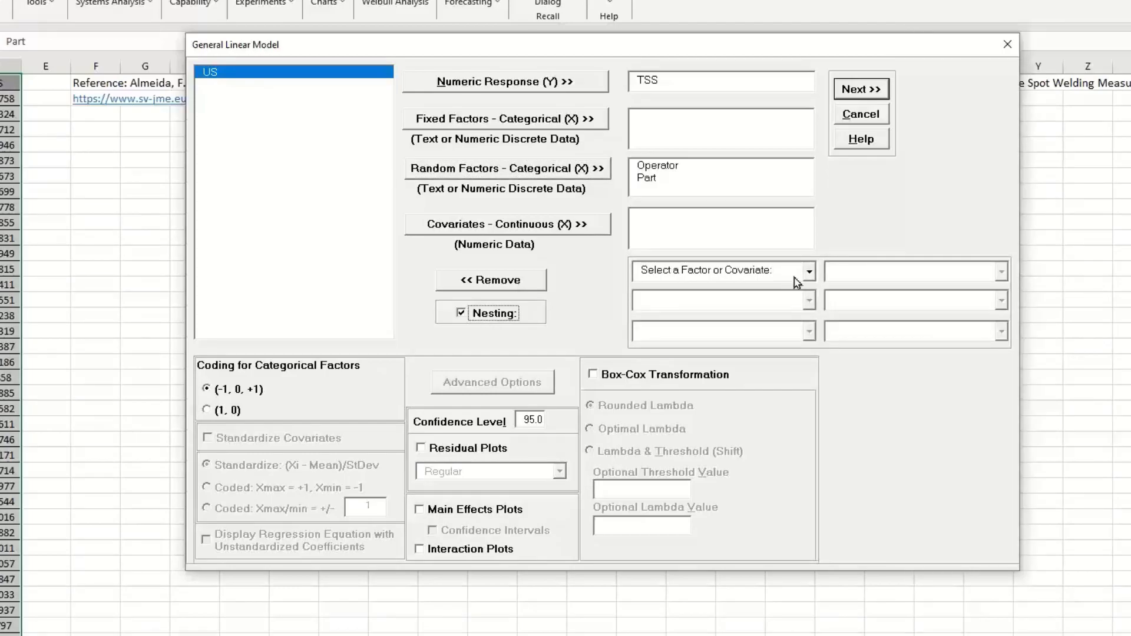
click(809, 272)
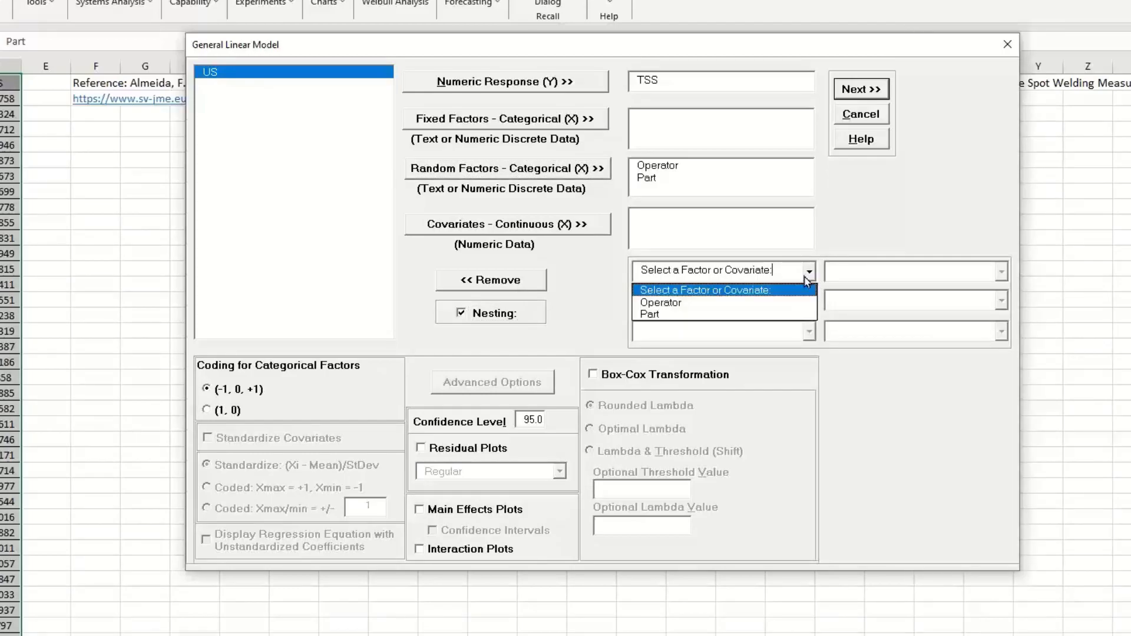
click(757, 313)
click(1001, 272)
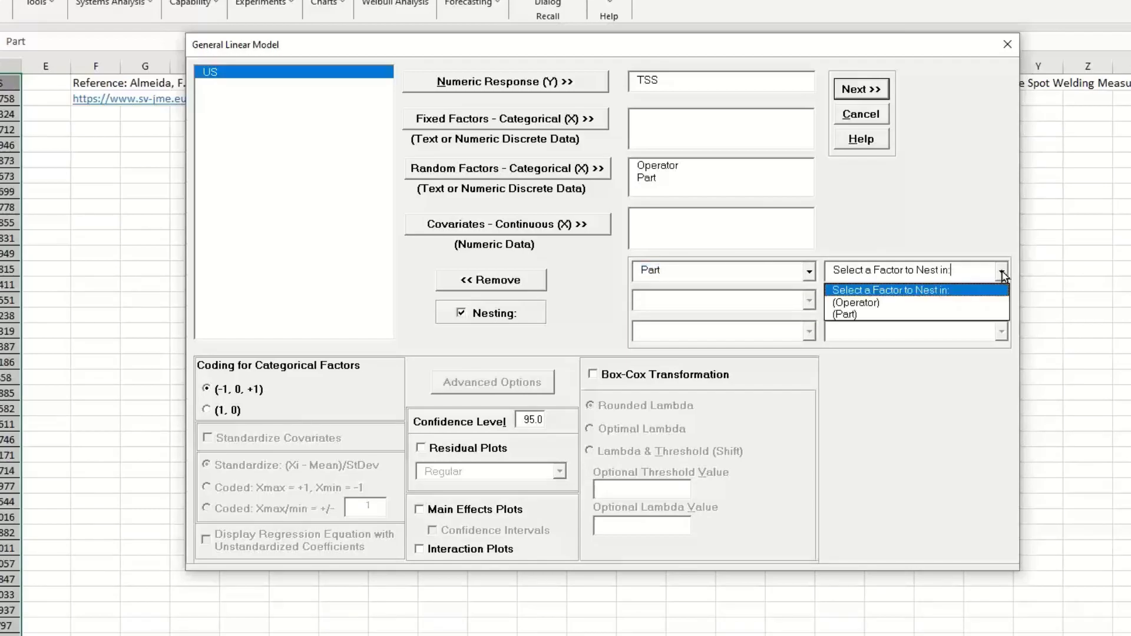
click(967, 303)
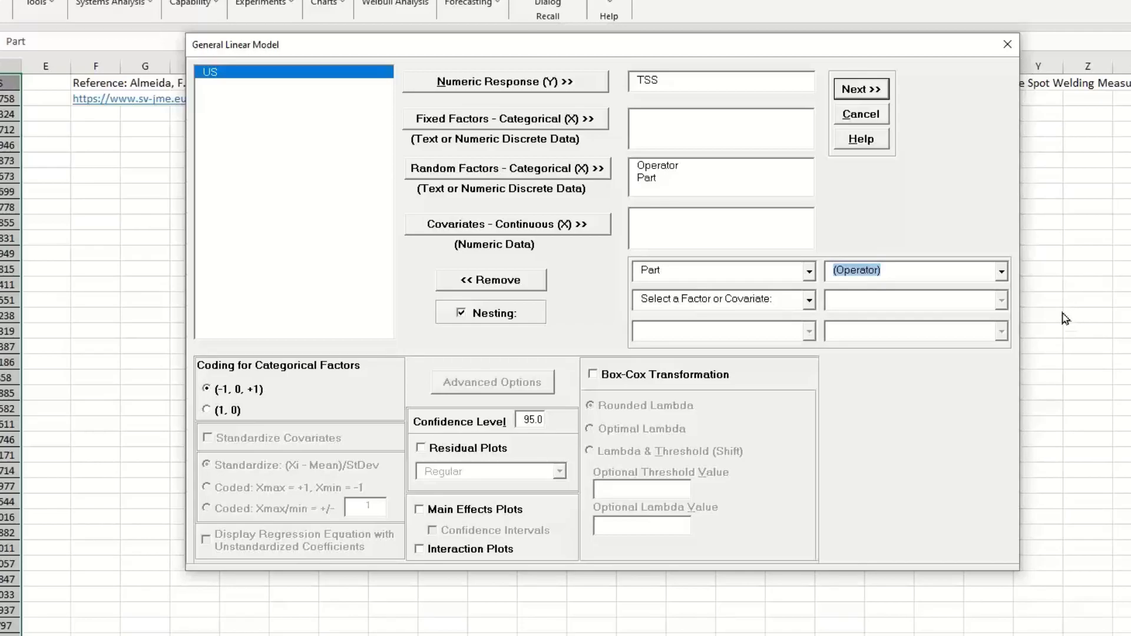
Step: Include both Operator and Part(Operator) as model terms, fit the model, and check the StDev % of Total for Error
click(868, 91)
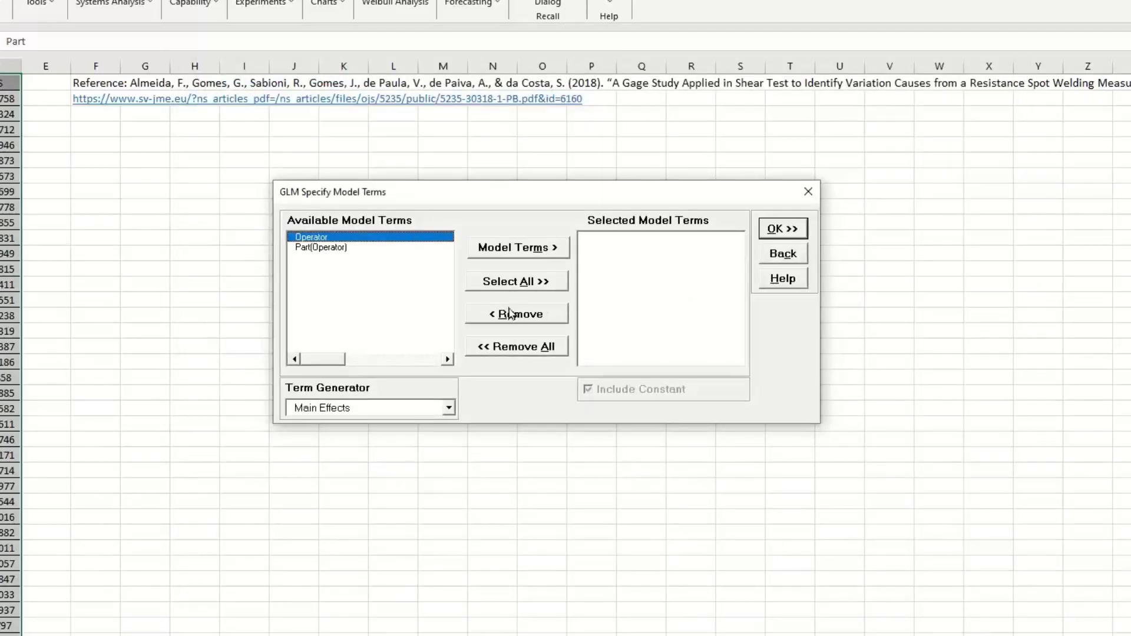
click(519, 282)
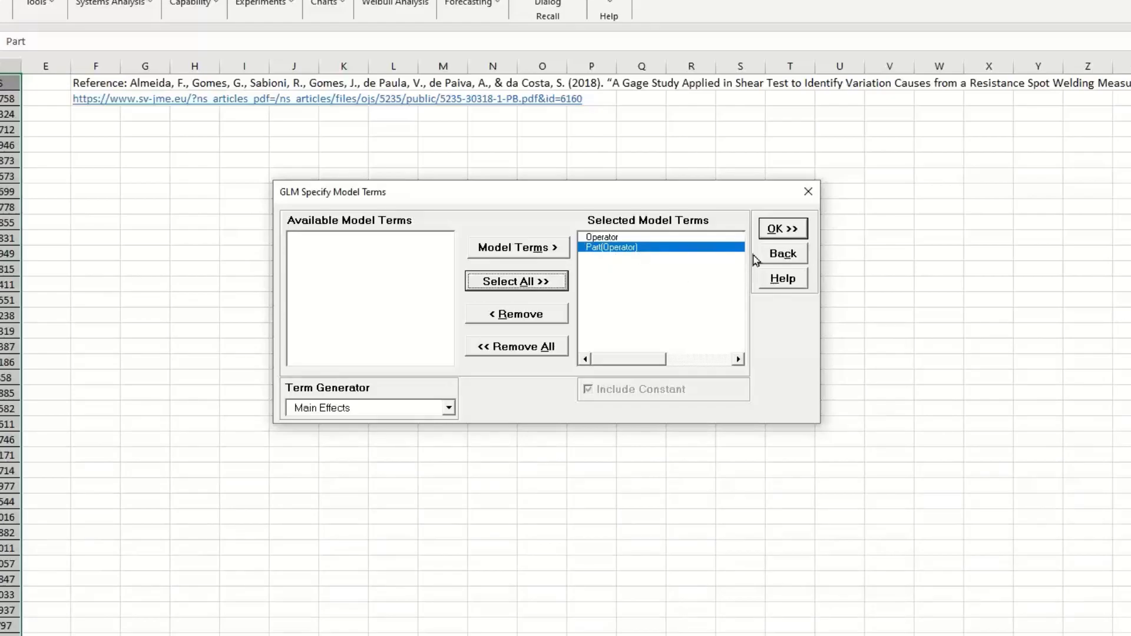
click(784, 234)
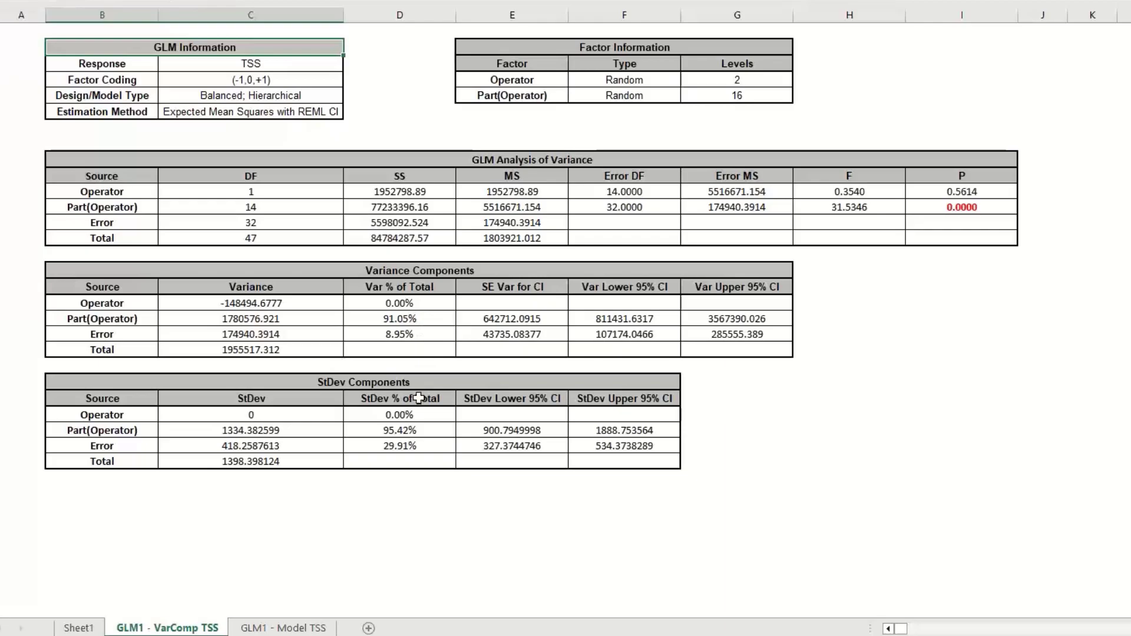
click(419, 449)
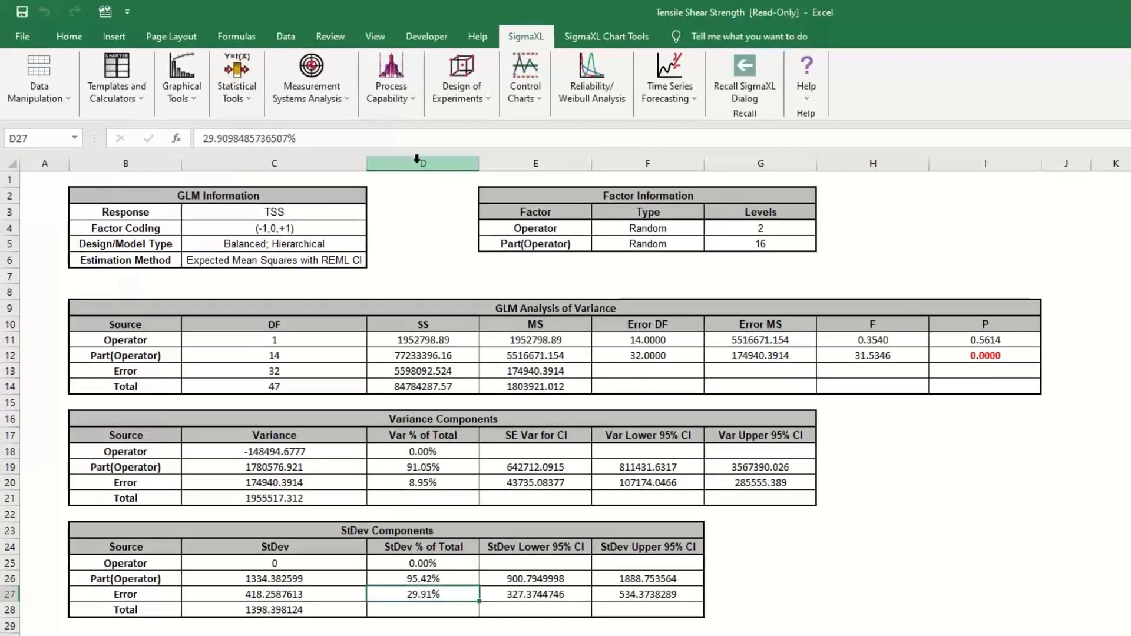
Step: Open the basic MSA template GLM GageRR (Nested) Metrics
click(321, 96)
mouse_move(328, 120)
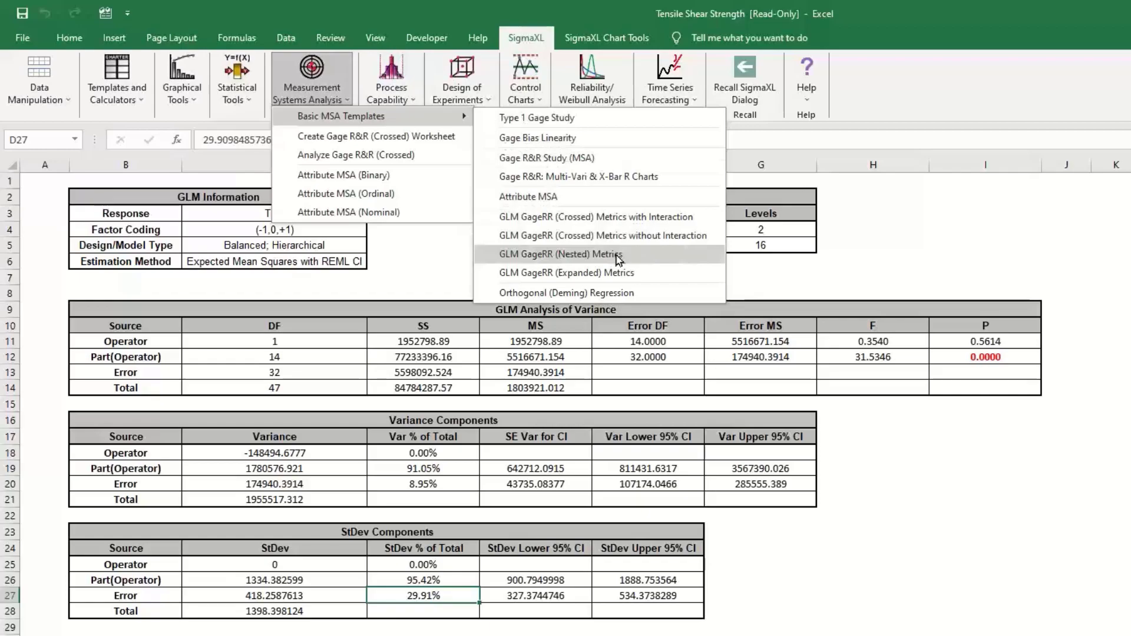
click(619, 256)
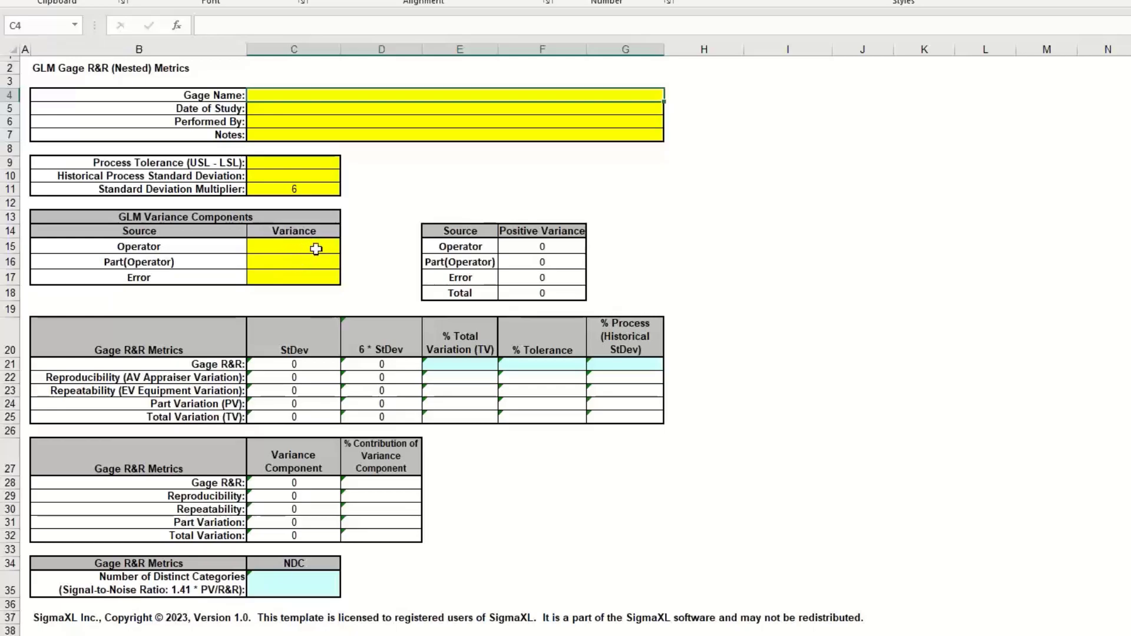
Step: Copy the Operator, Part(Operator) and Error variances (-148494.6777, 1780576.921, 174940.3914) from the TSS model into the nested template
click(317, 249)
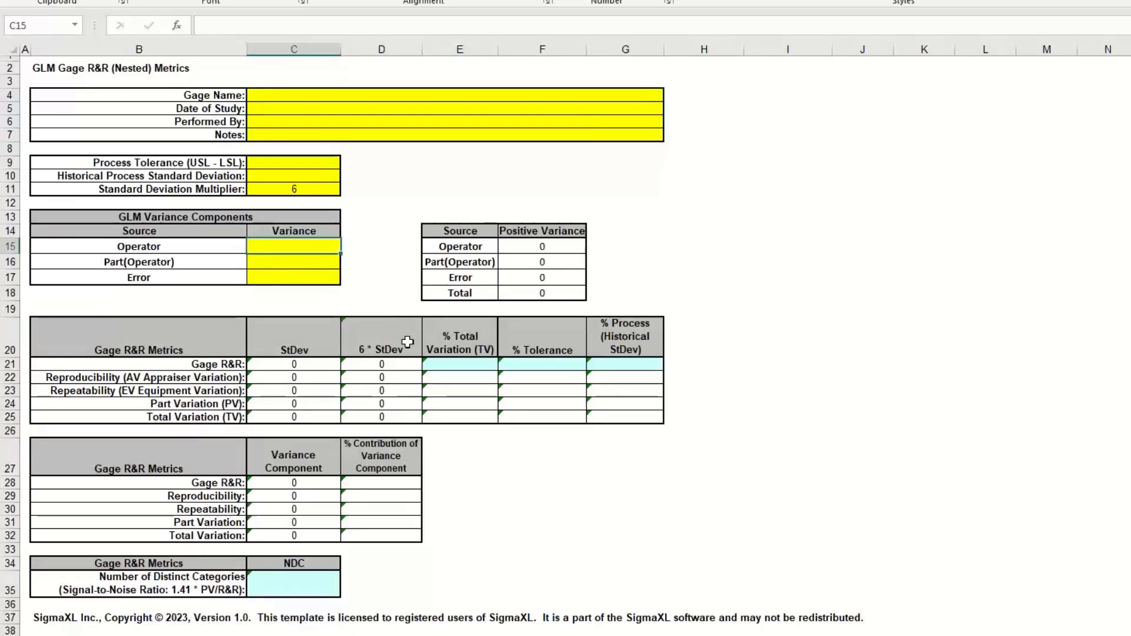
key(alt+Tab)
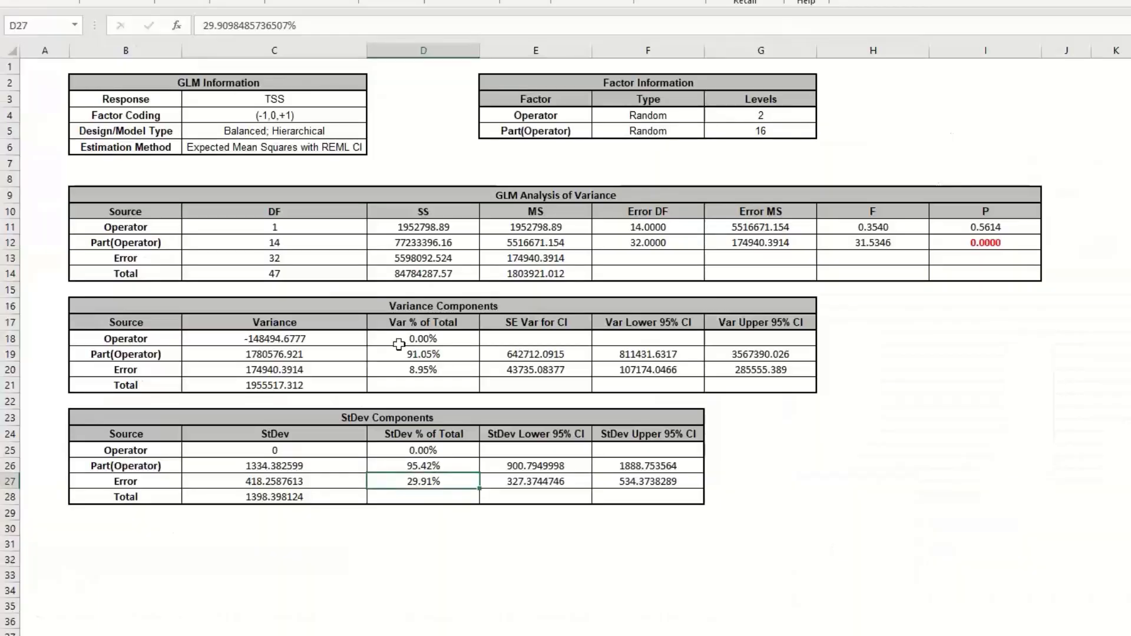
drag(227, 340, 233, 367)
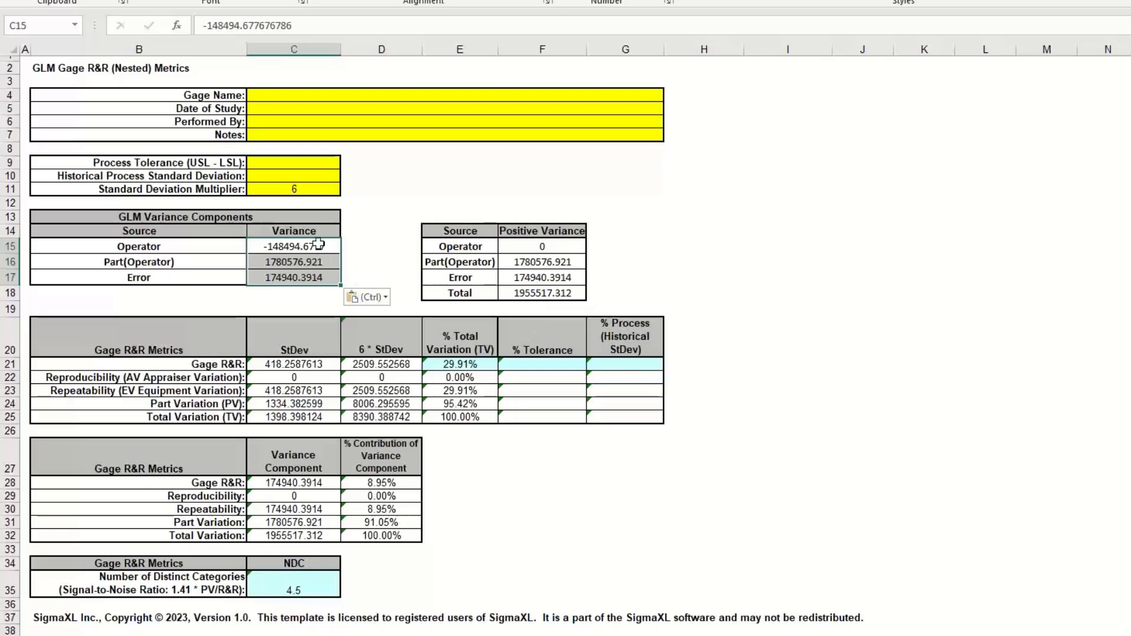
drag(312, 162, 312, 176)
click(305, 158)
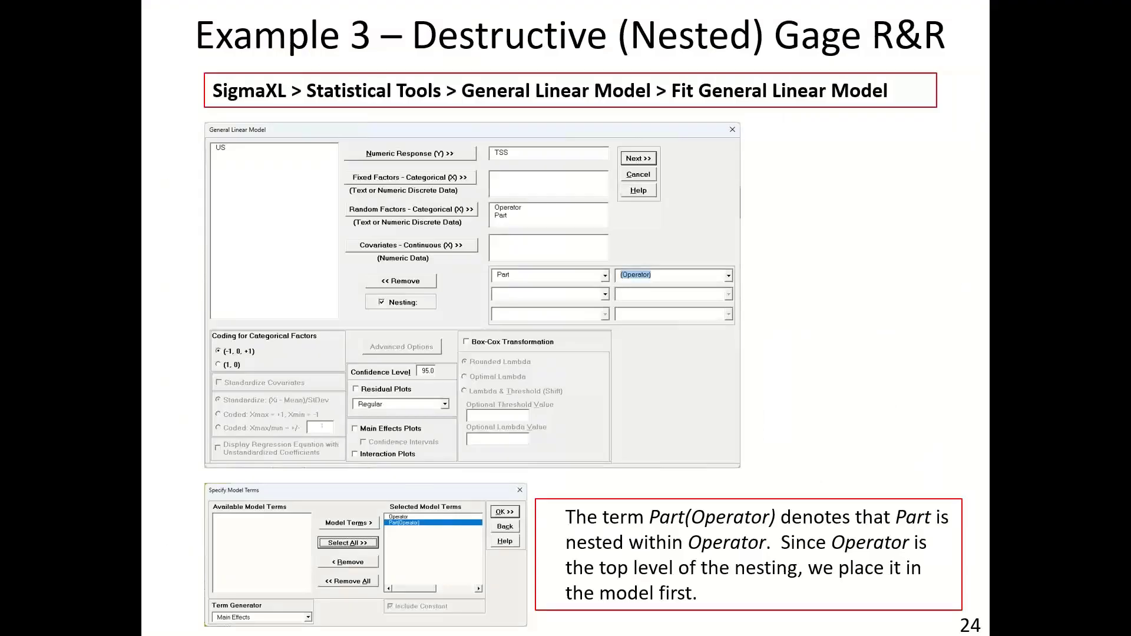
Step: Advance the presentation to the Example 3 slide explaining the GLM GageRR (Nested) Metrics template
key(Page_Down)
key(Page_Down)
key(Page_Down)
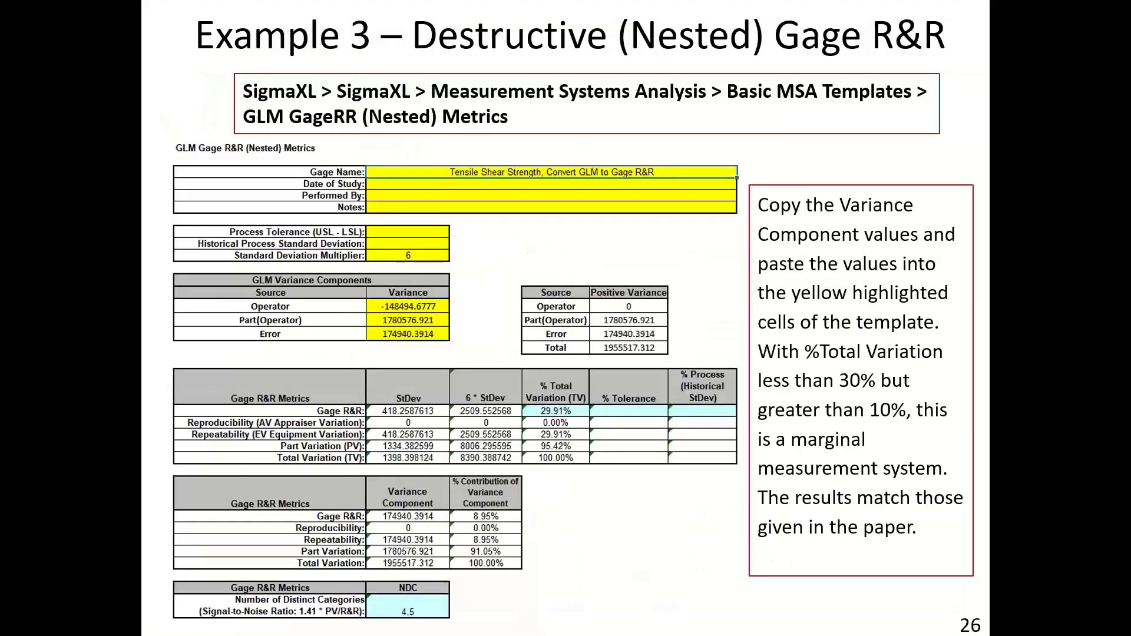
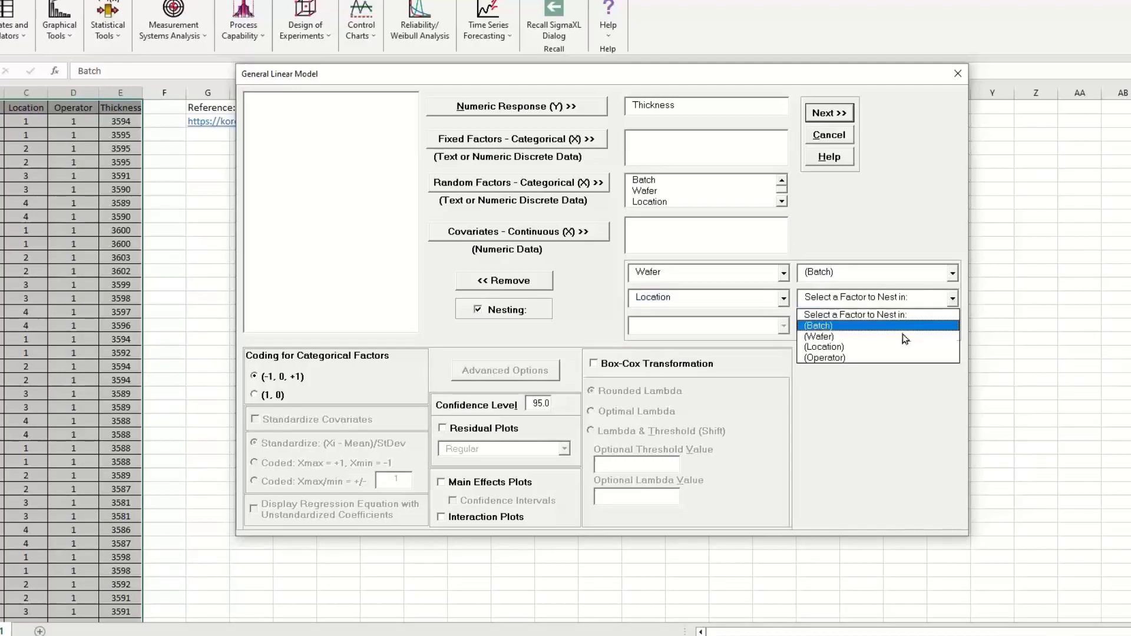
Step: Generate main effects plus 2-way interactions for the Thickness model and include all of them as model terms
click(820, 116)
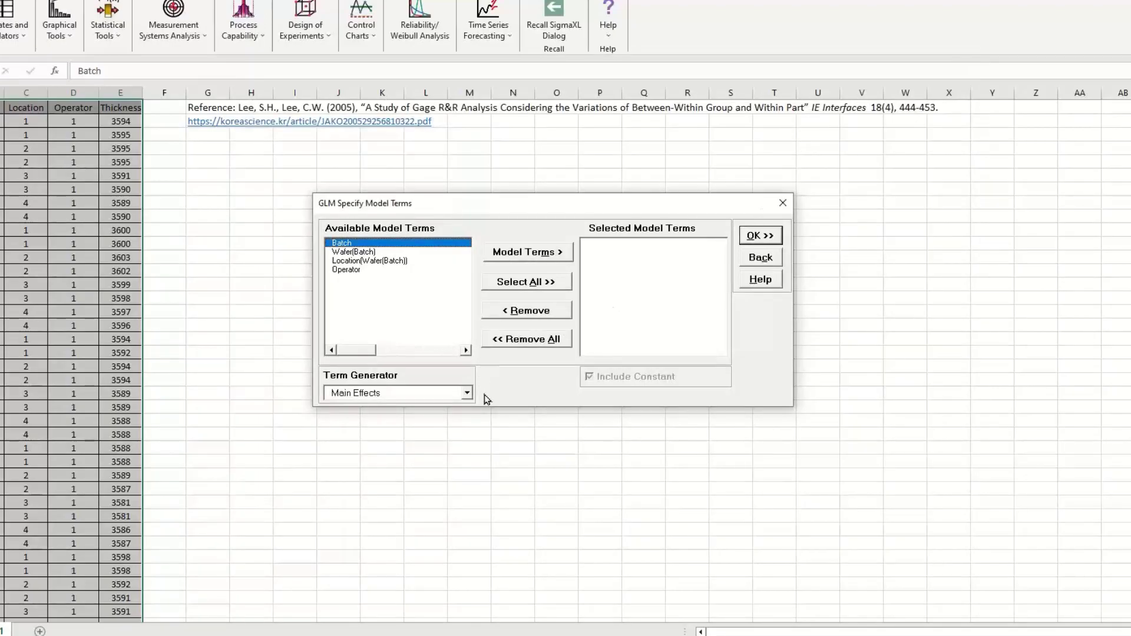
click(467, 393)
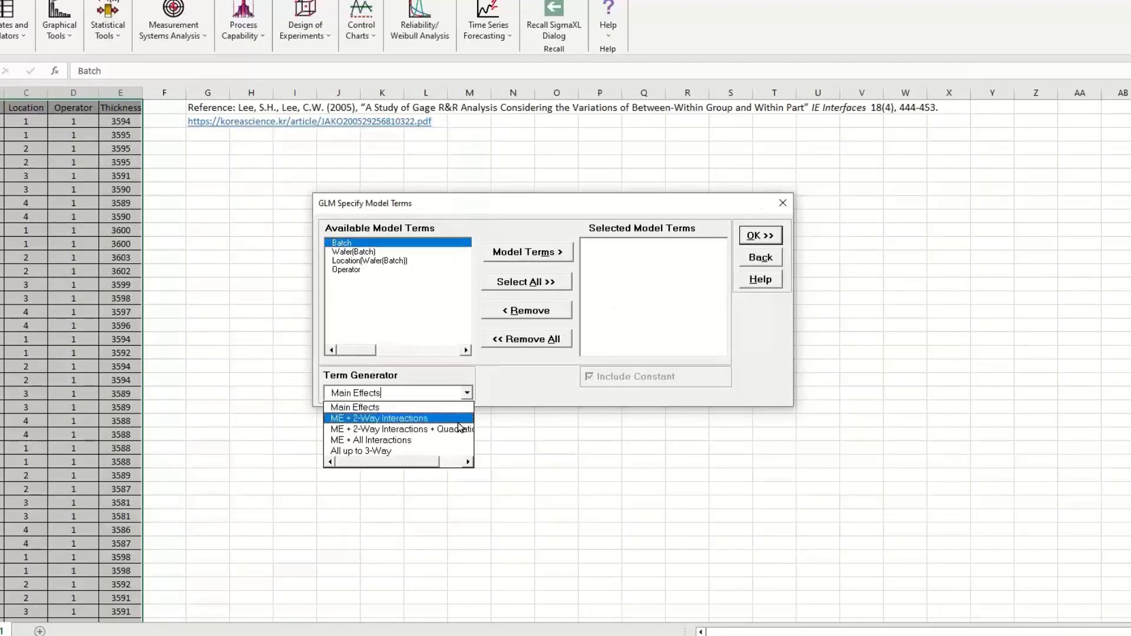
click(463, 418)
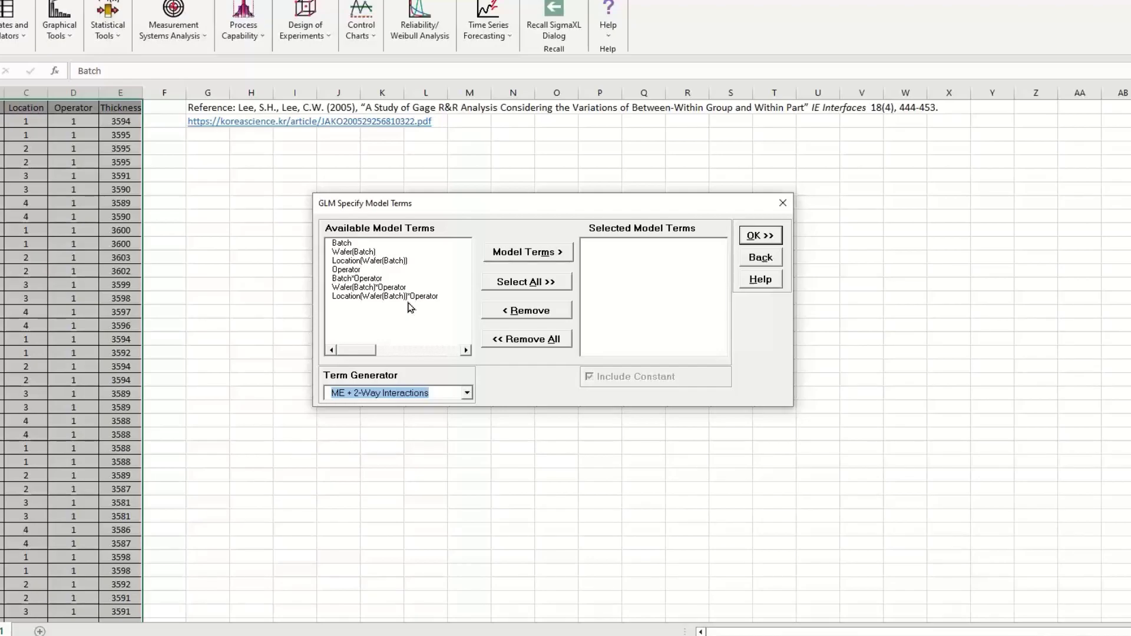
click(560, 285)
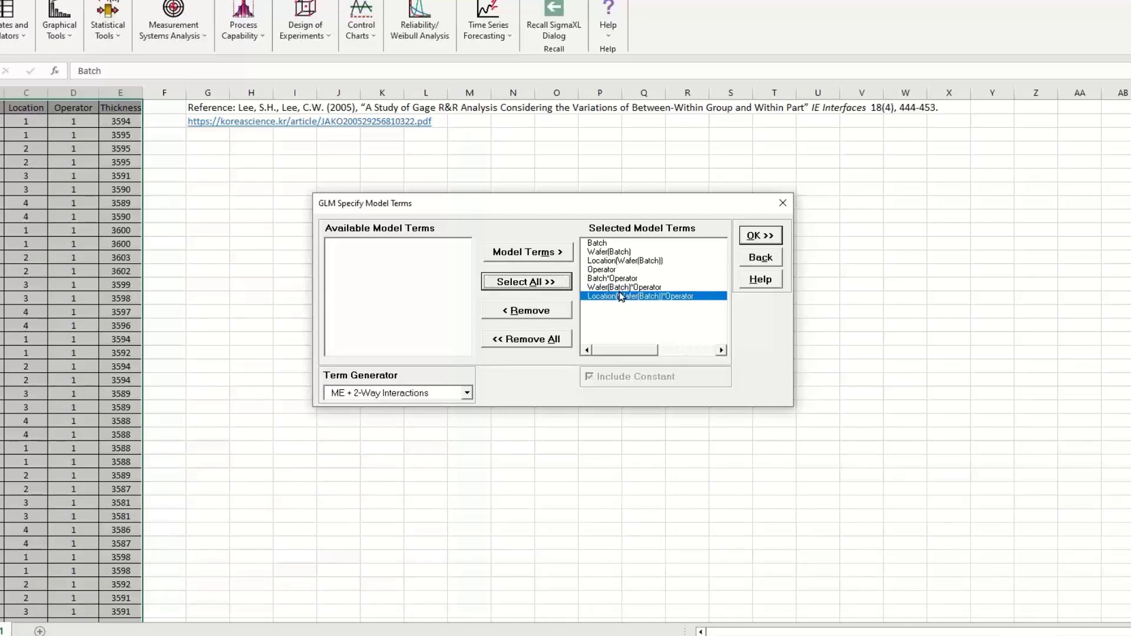
Step: Run the Thickness general linear model with the selected terms and review its variance components
click(760, 236)
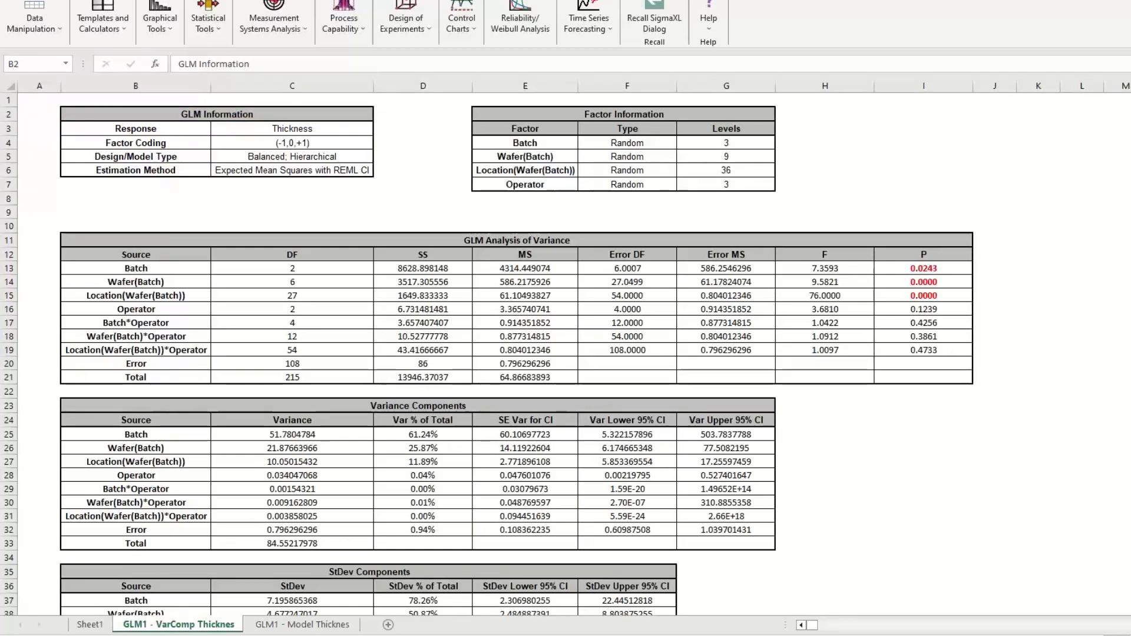
scroll(487, 356, down, 2)
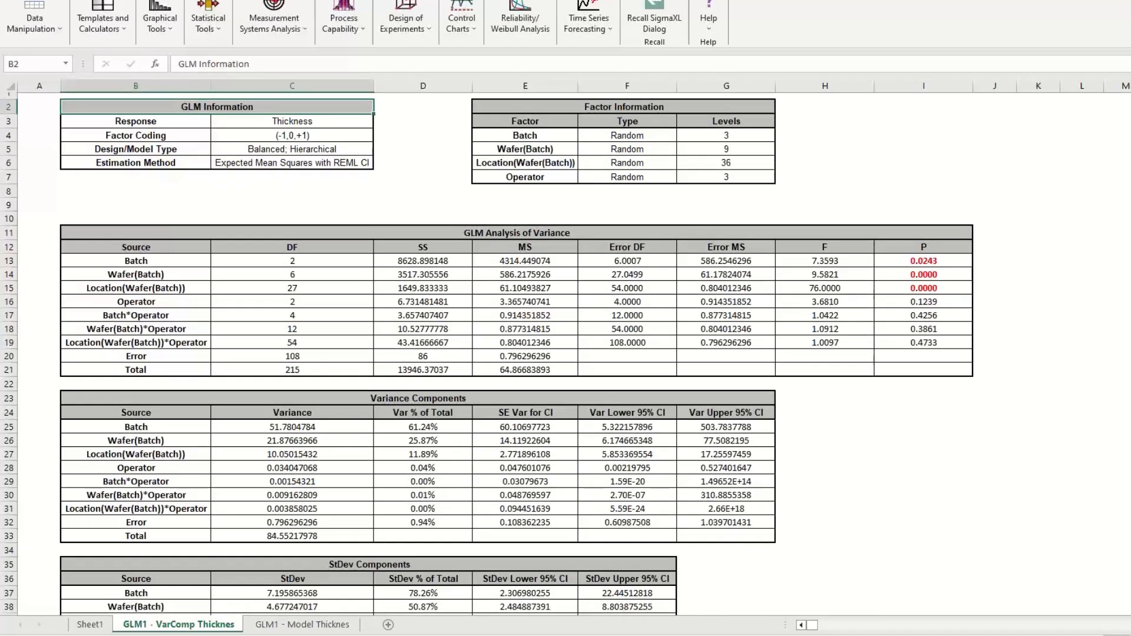
scroll(875, 565, down, 3)
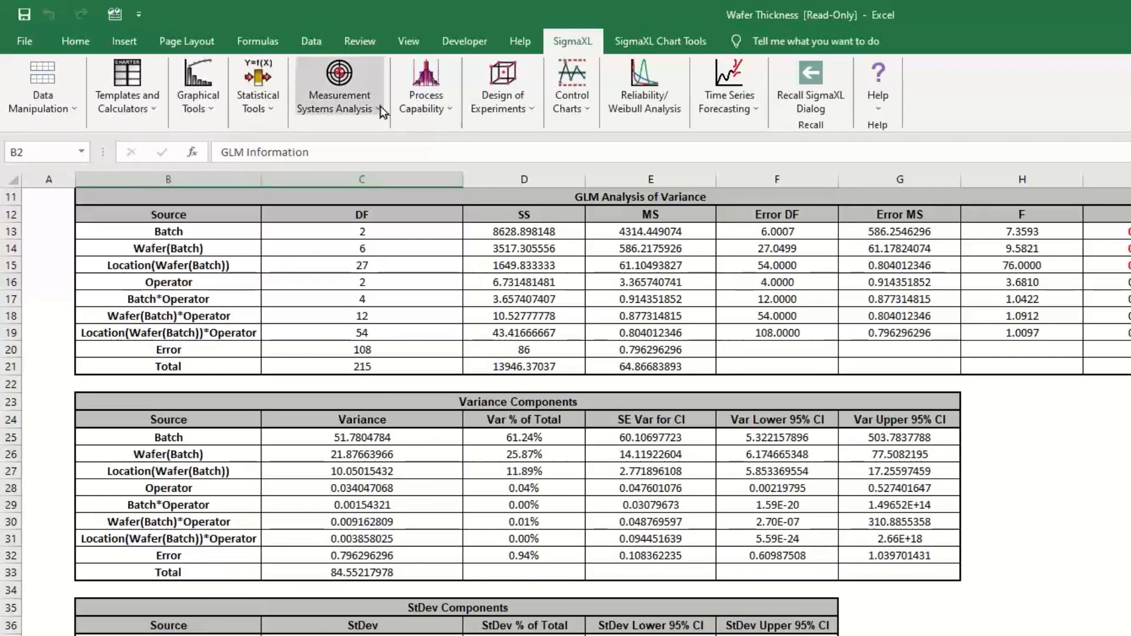
Step: Open the basic MSA template GLM GageRR (Expanded) Metrics
click(338, 107)
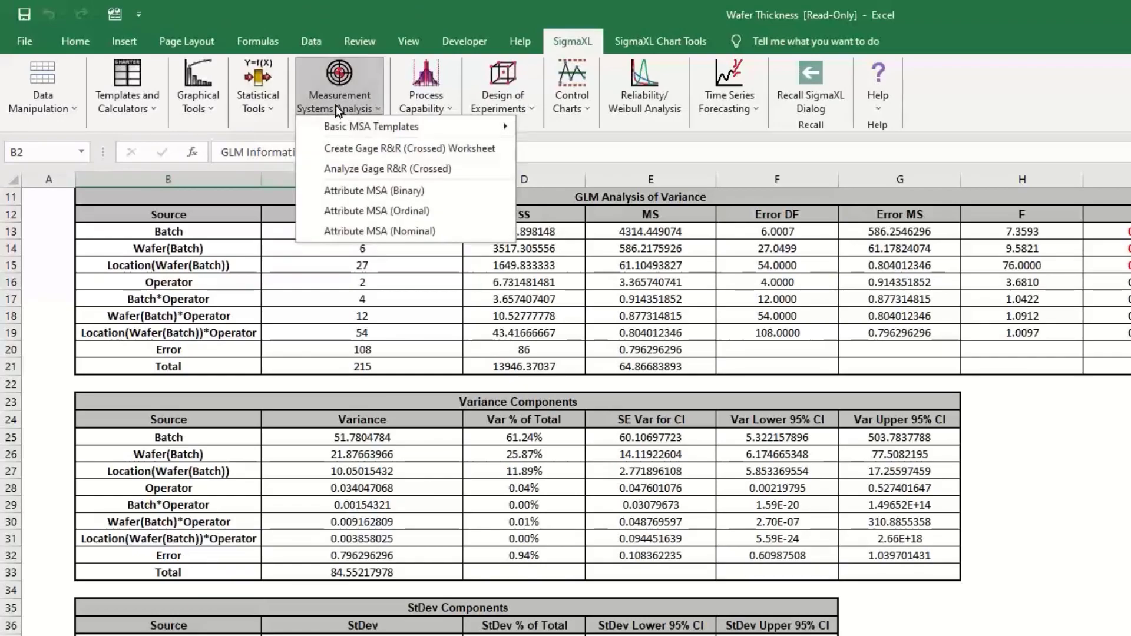
mouse_move(365, 126)
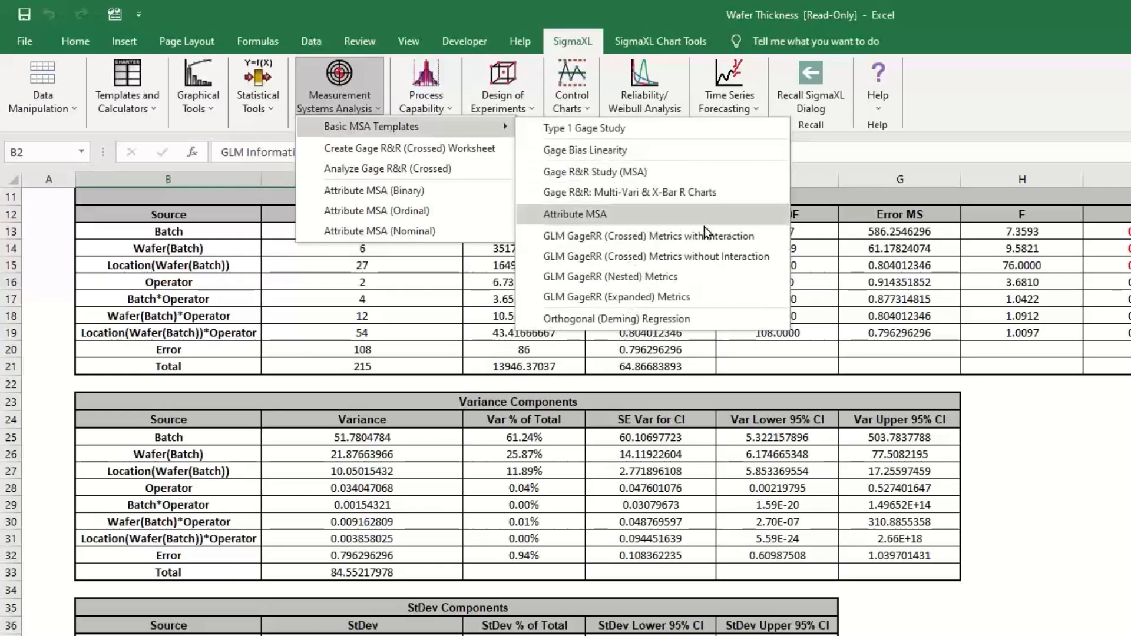
click(698, 298)
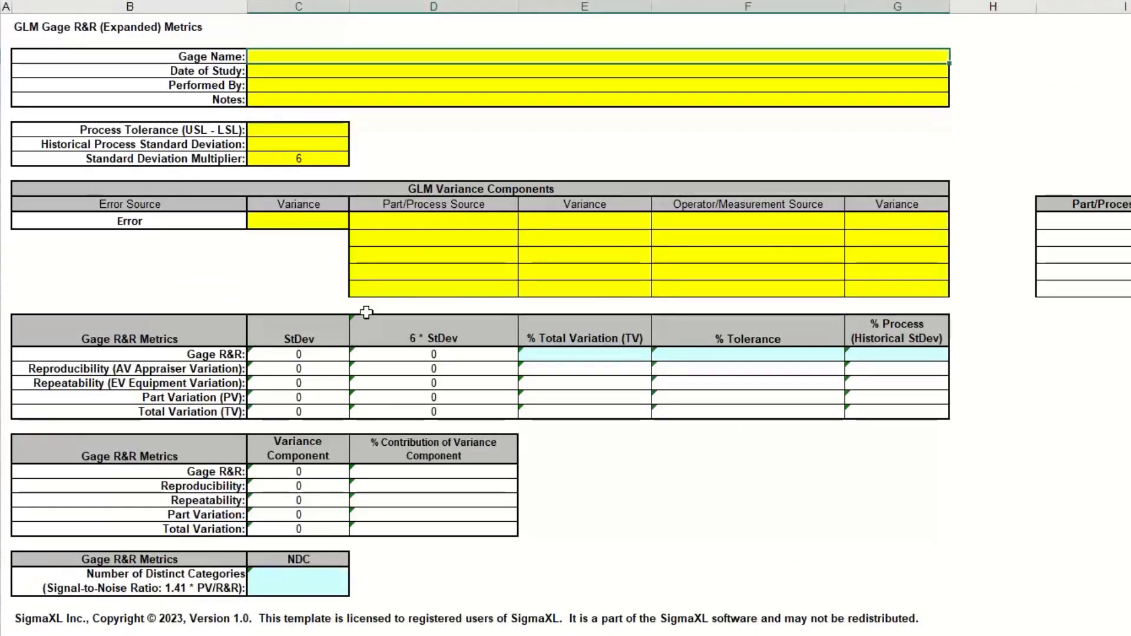
Step: Copy the Error variance 0.796296296 from the Thickness model into the expanded template's Error variance cell
click(310, 219)
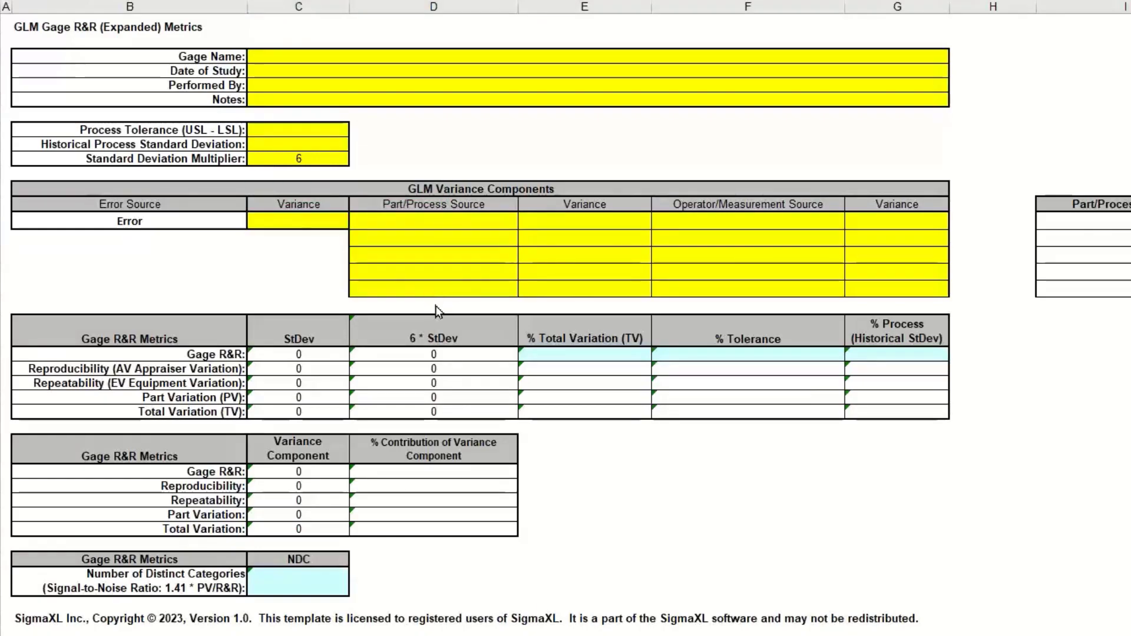
key(alt+Tab)
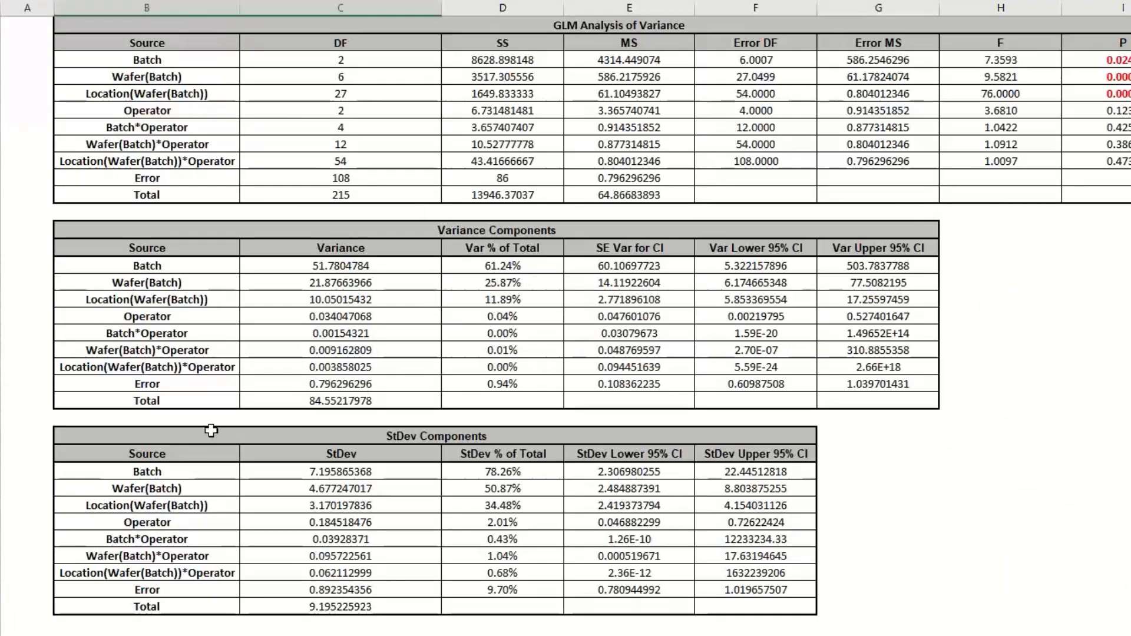
click(354, 386)
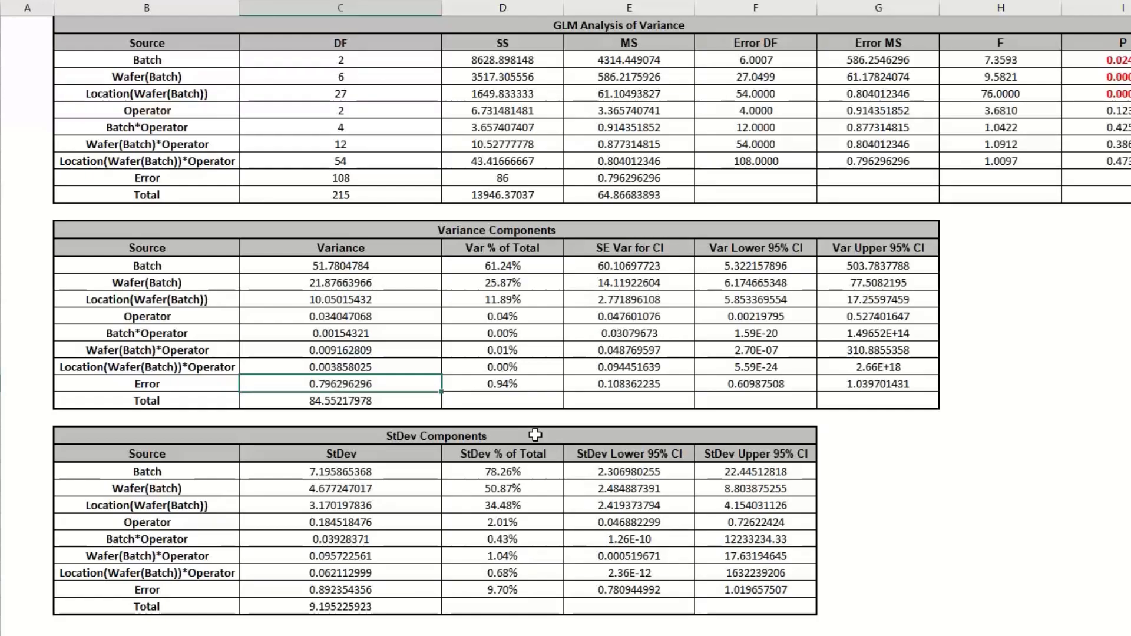
key(ctrl+c)
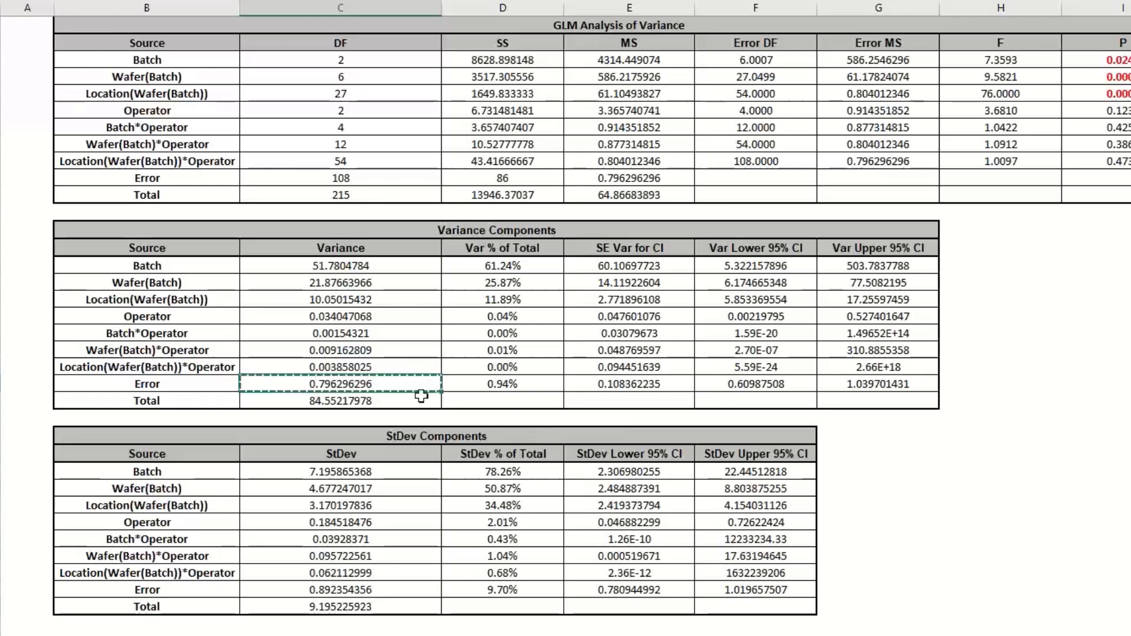
key(alt+Tab)
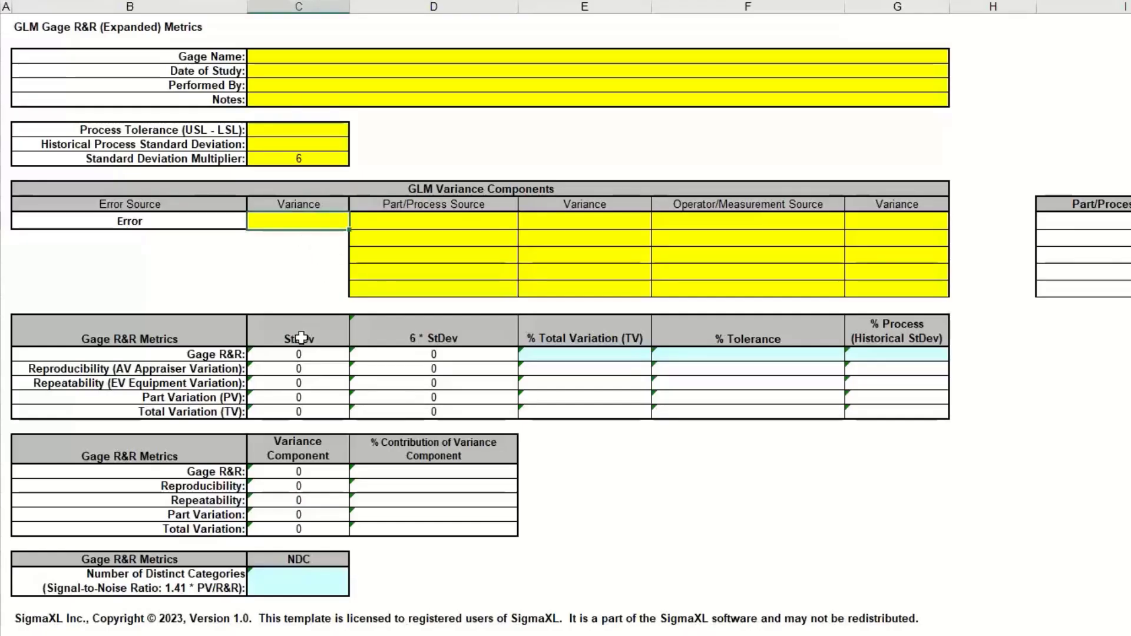
key(ctrl+v)
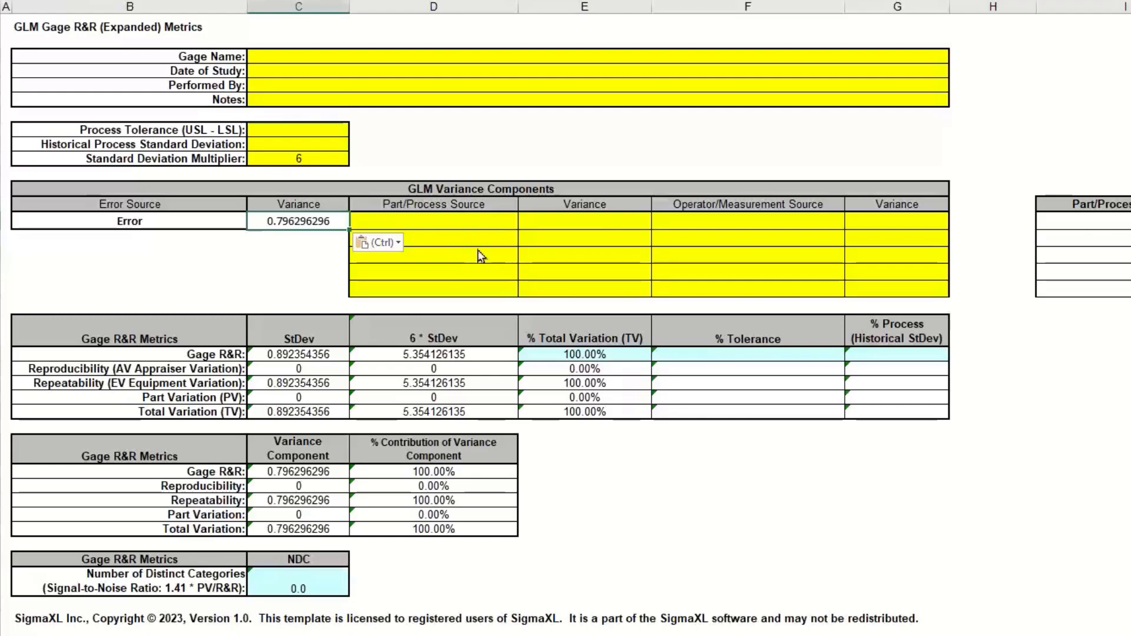
Step: Copy the Batch, Wafer(Batch) and Location(Wafer(Batch)) names and variances from the Thickness model into the template's Part/Process Source and Variance columns
key(ctrl+Page_Up)
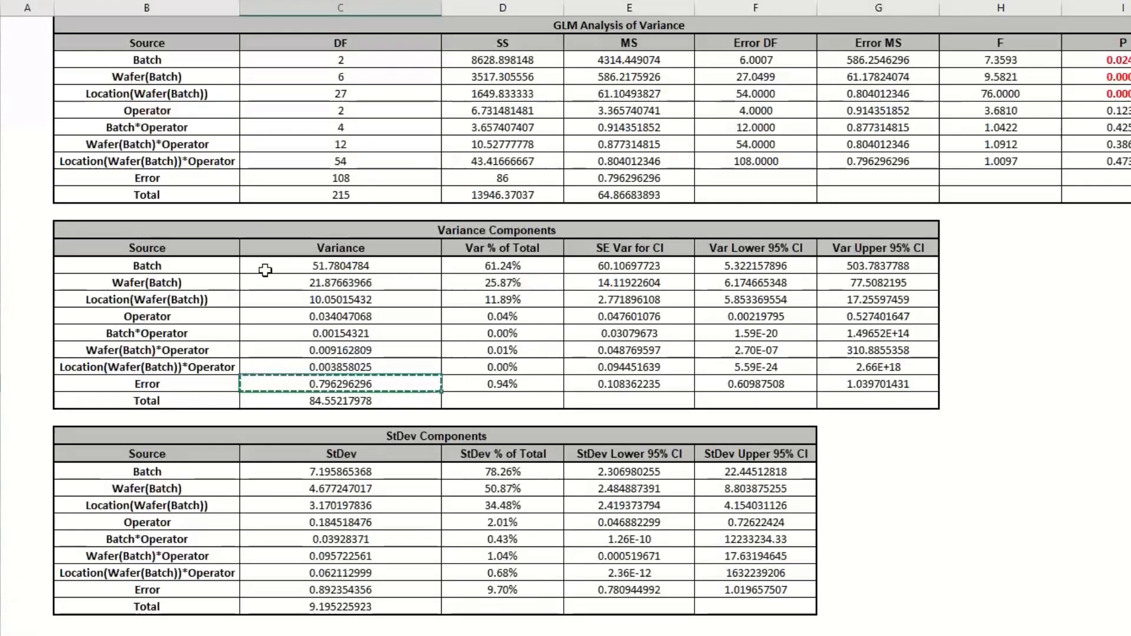
key(ctrl+Page_Down)
key(ctrl+Page_Up)
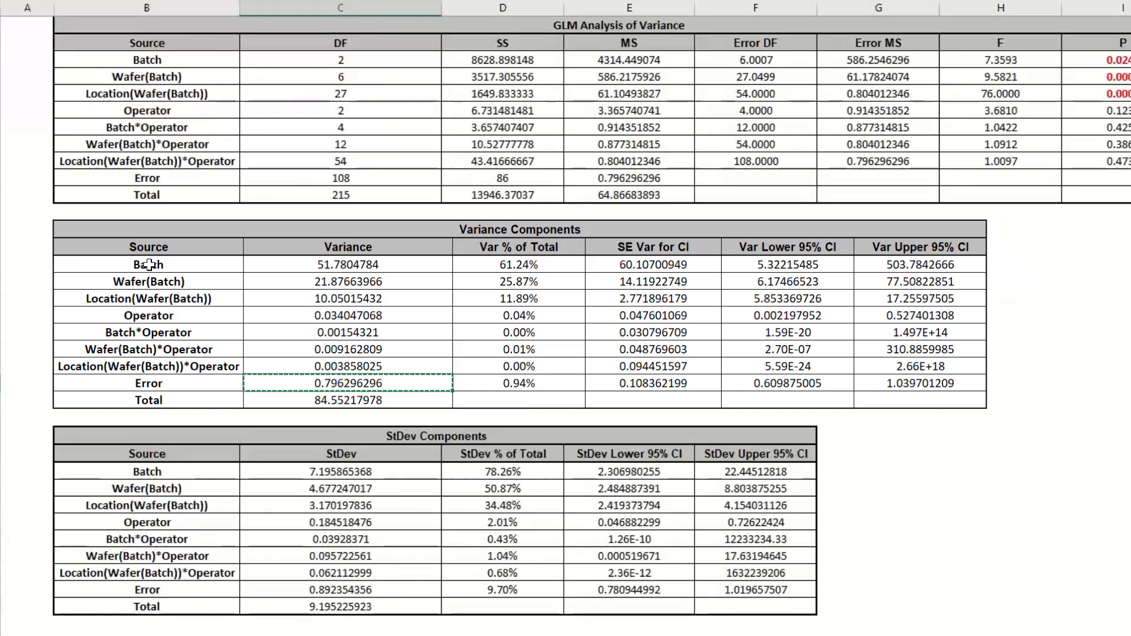
click(149, 264)
drag(149, 264, 311, 295)
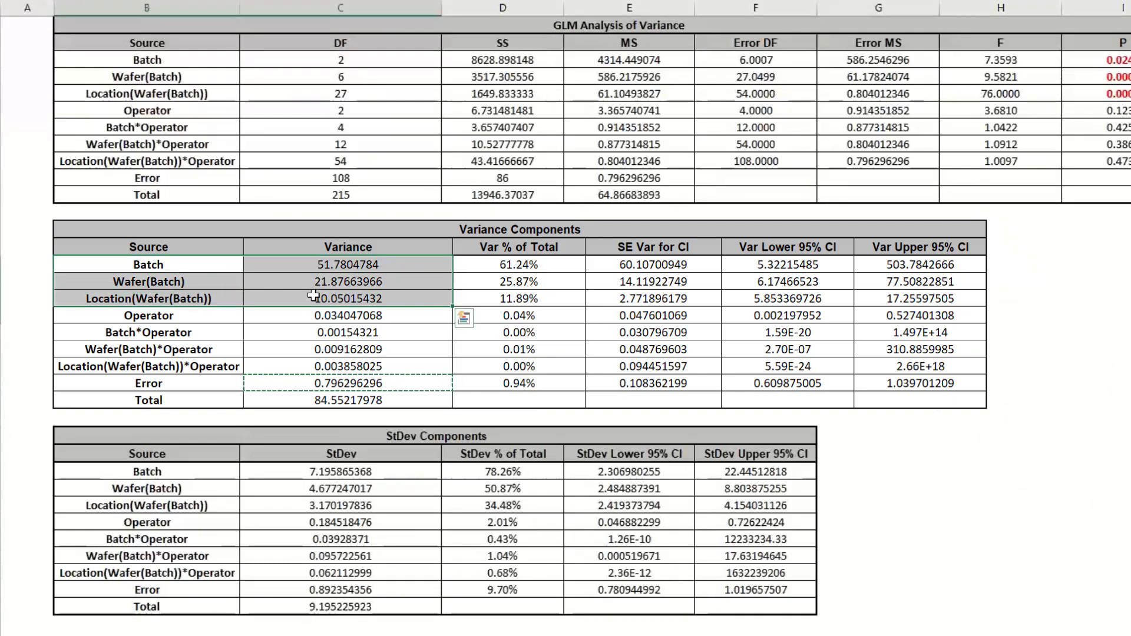
key(ctrl+c)
key(ctrl+Page_Down)
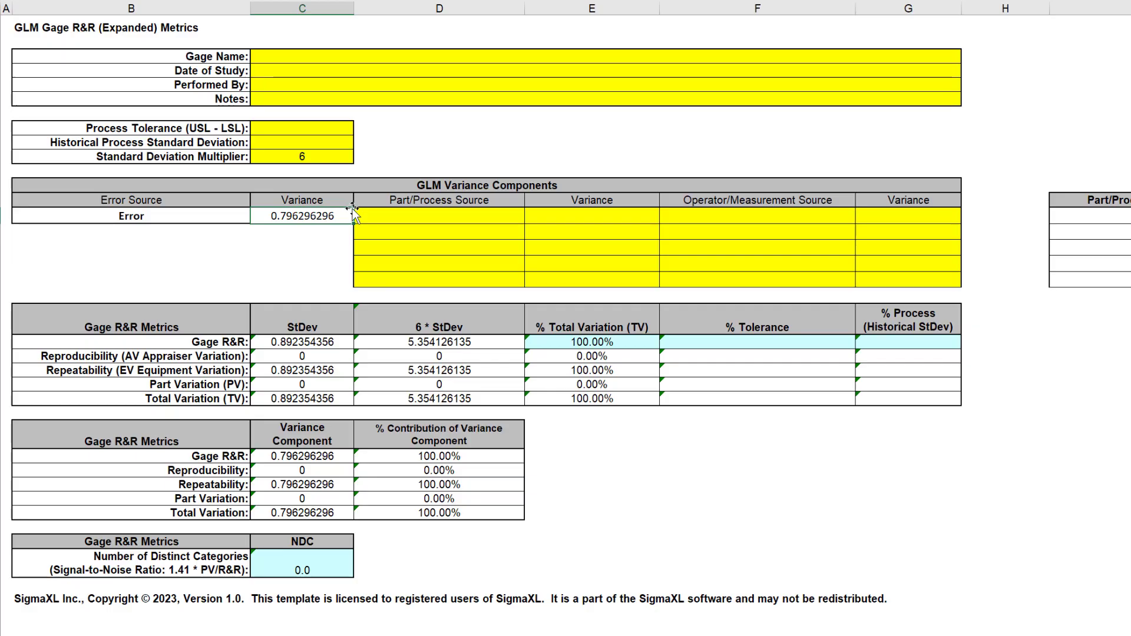
click(406, 214)
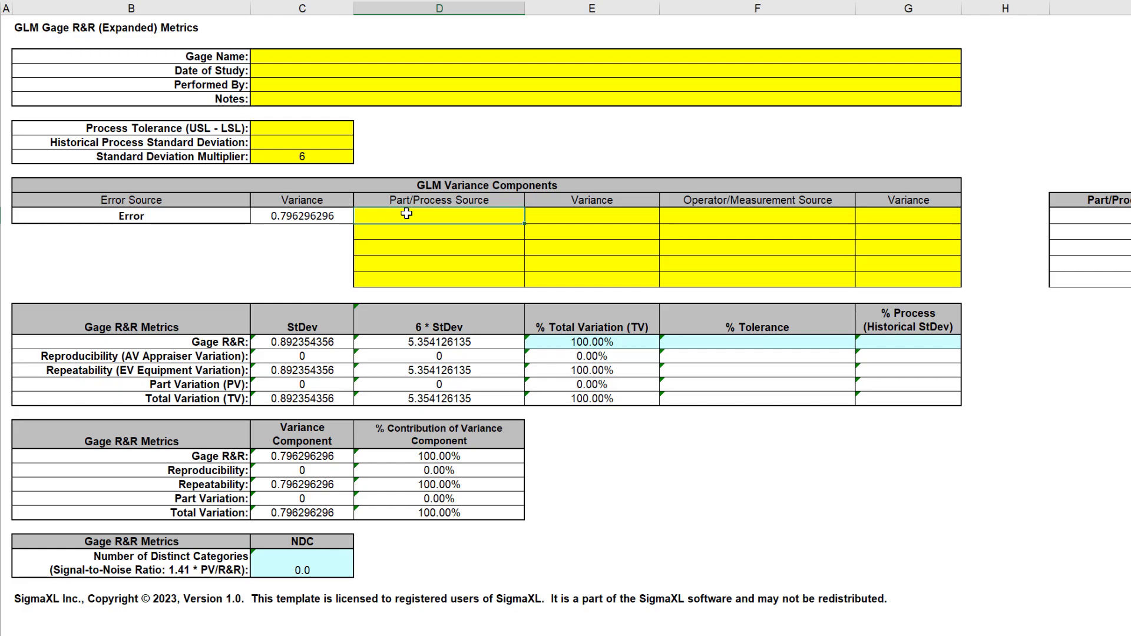
key(ctrl+v)
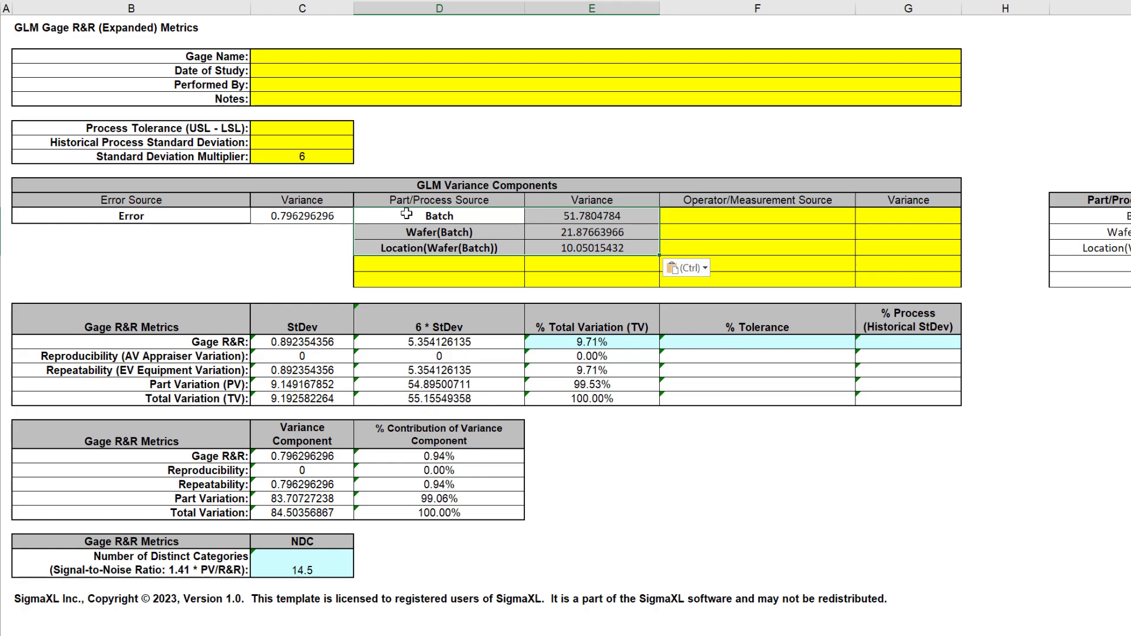
Step: Copy the names and variances of Operator and its three interaction terms for the template's Operator/Measurement Source section, starting at its first row
key(ctrl+Page_Up)
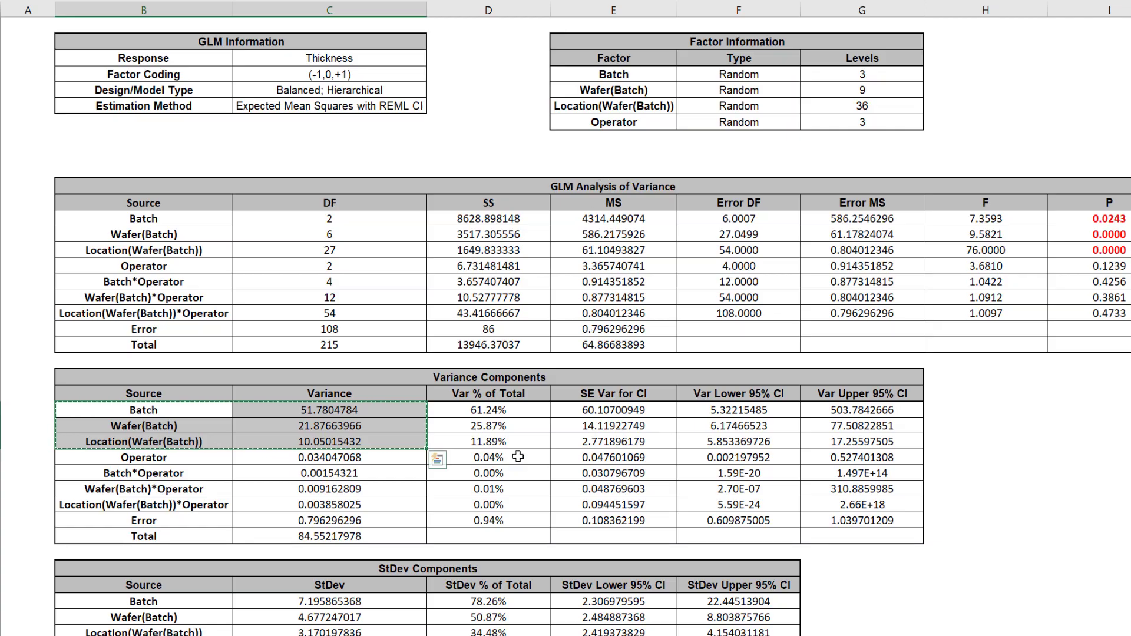
drag(187, 455, 352, 504)
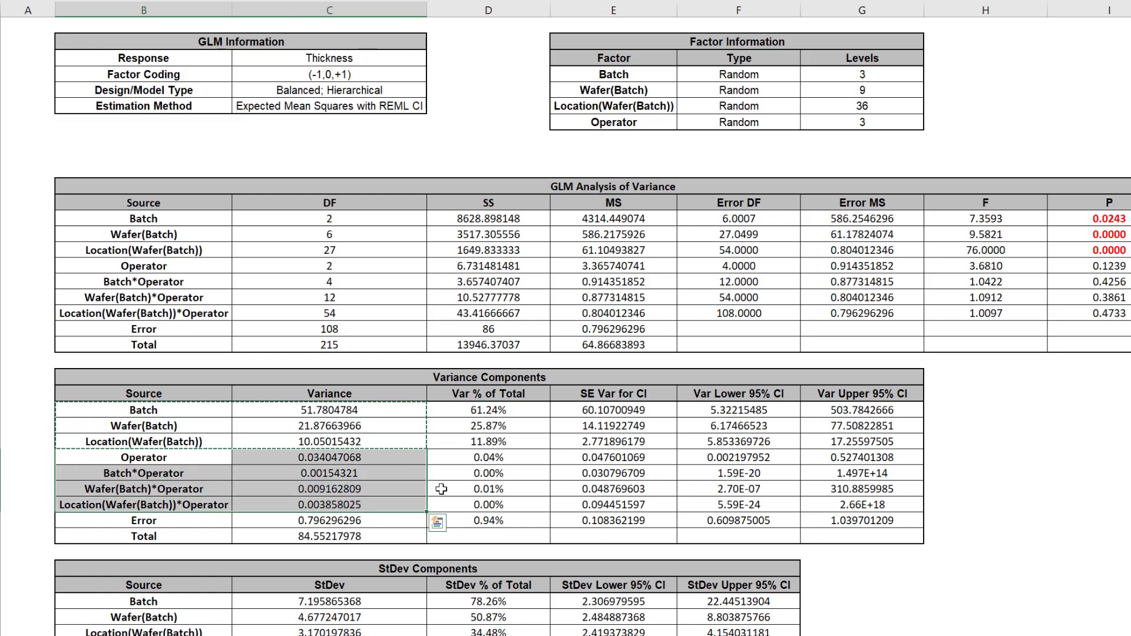
key(ctrl+c)
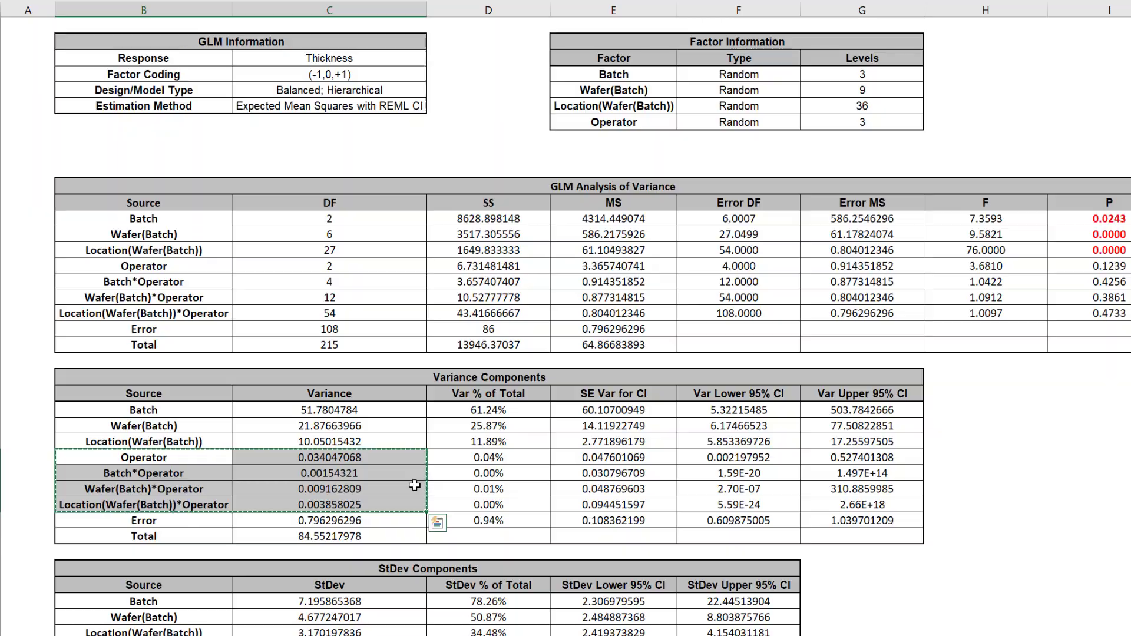
key(ctrl+Page_Down)
click(749, 219)
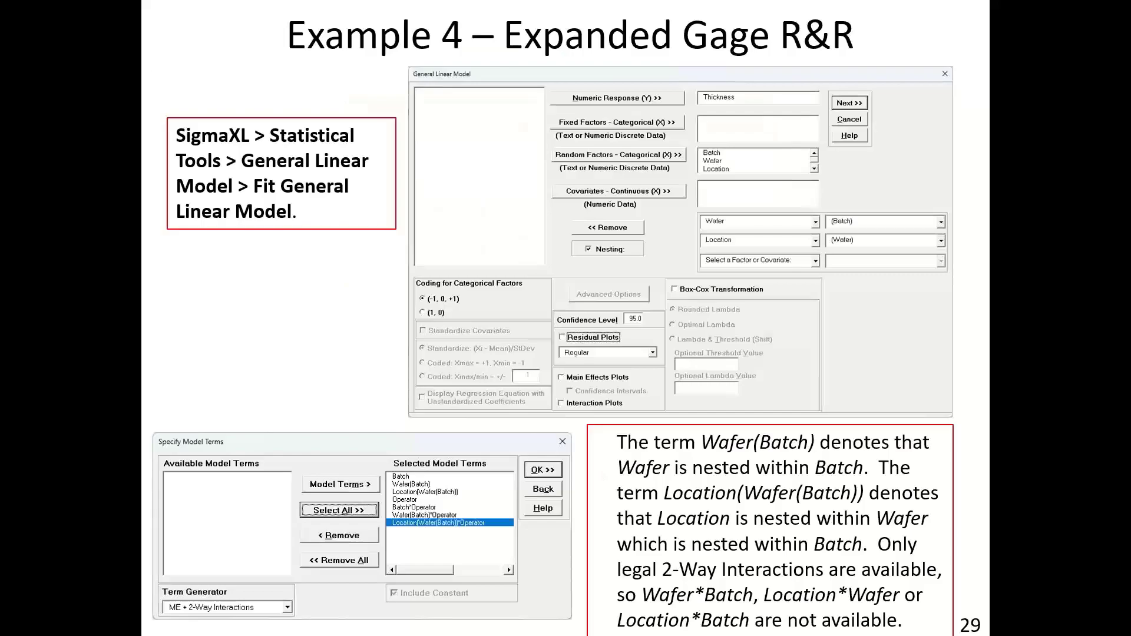
Step: Advance the presentation past the Example 4 Expanded Gage R&R slides to the Orthogonal (Deming) Regression Template slide
key(Right)
key(Right)
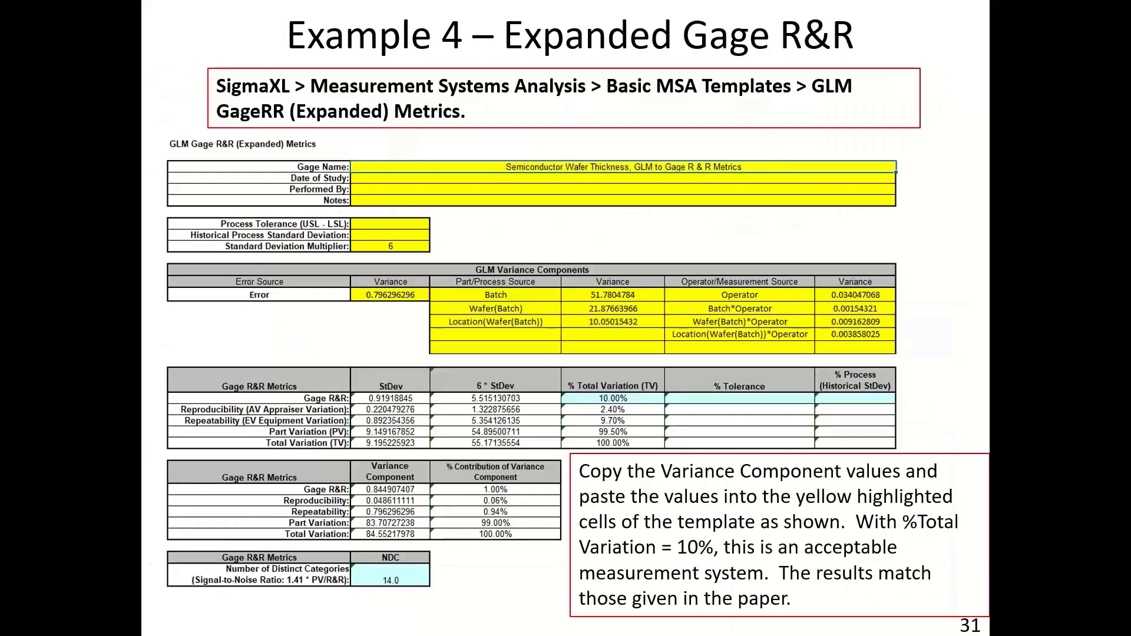
key(Right)
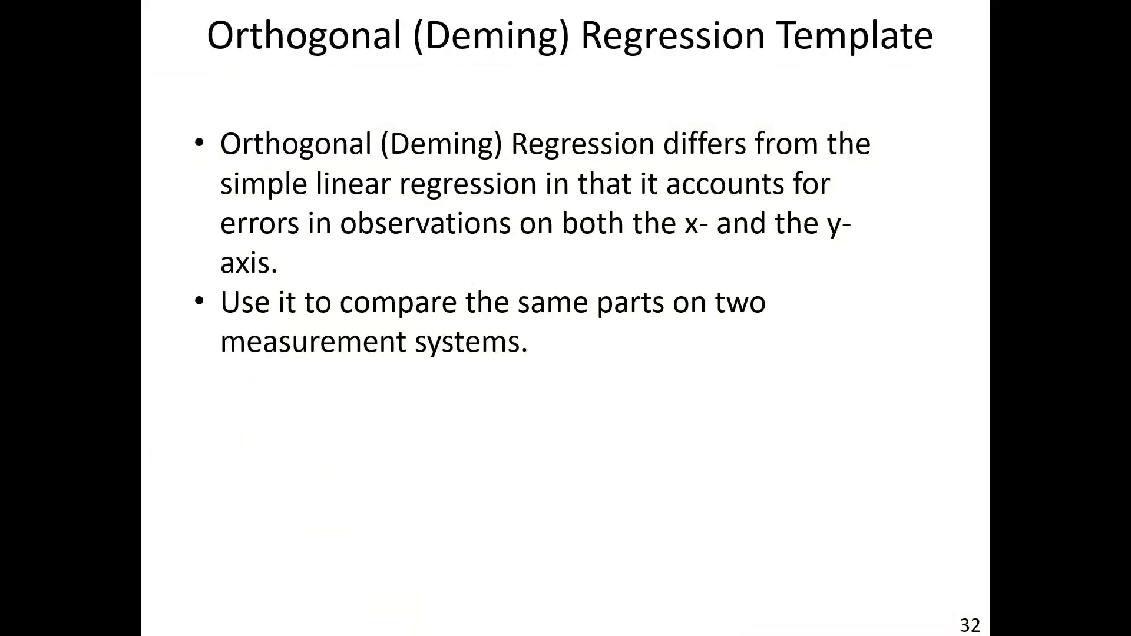